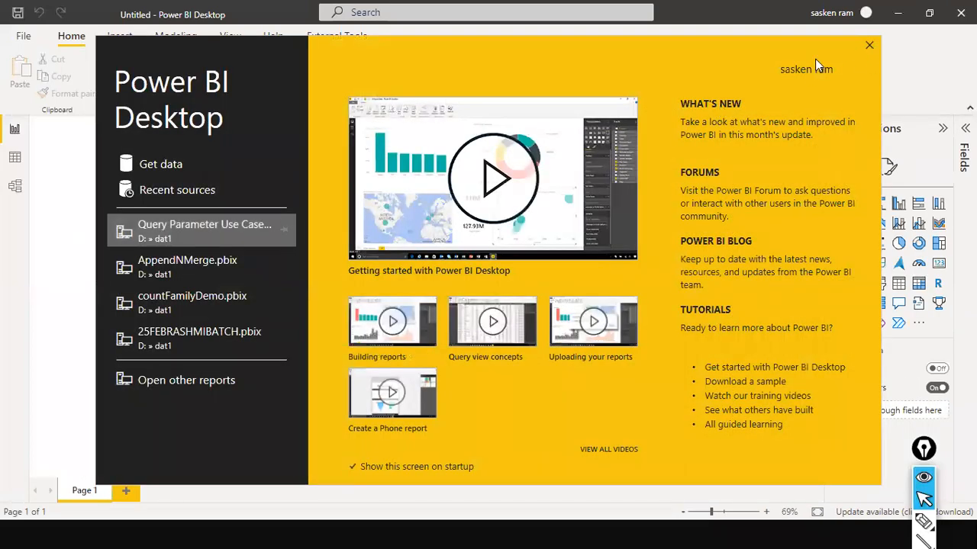
# Dismiss the start screen to reach the blank report
pyautogui.click(869, 46)
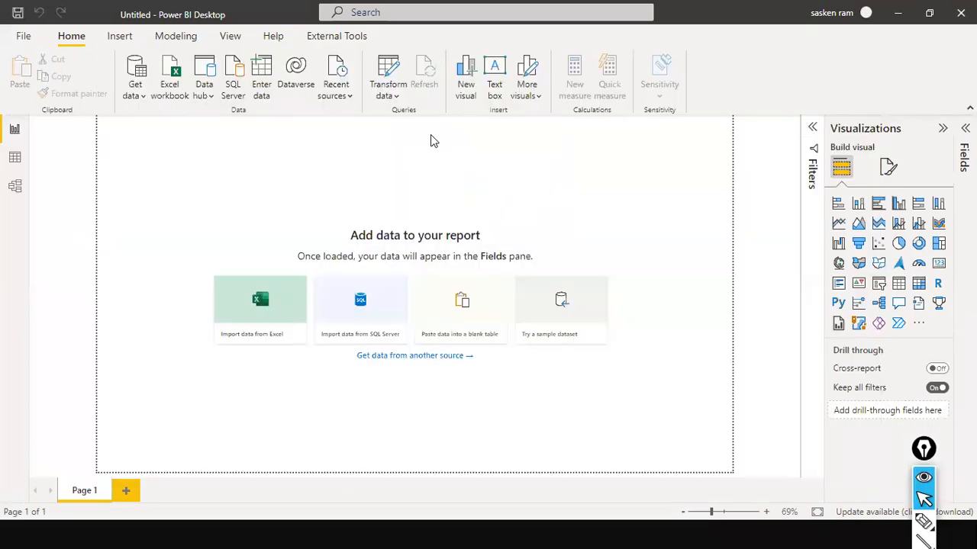
pyautogui.click(132, 100)
pyautogui.click(142, 99)
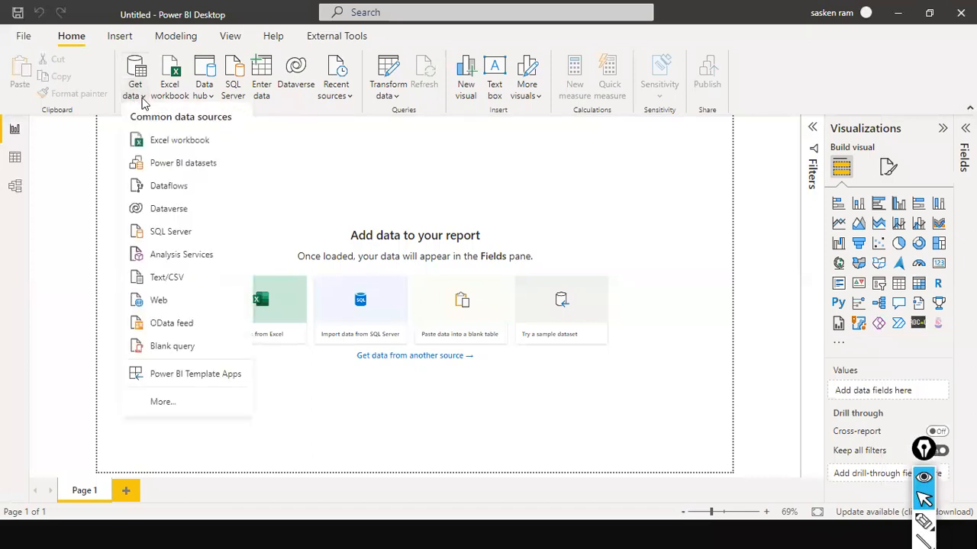
pyautogui.click(168, 281)
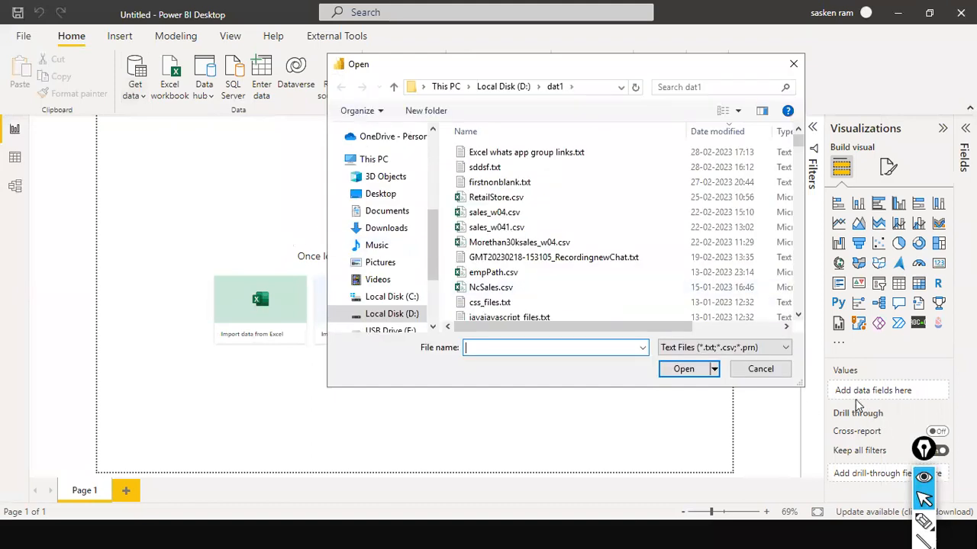
pyautogui.click(781, 371)
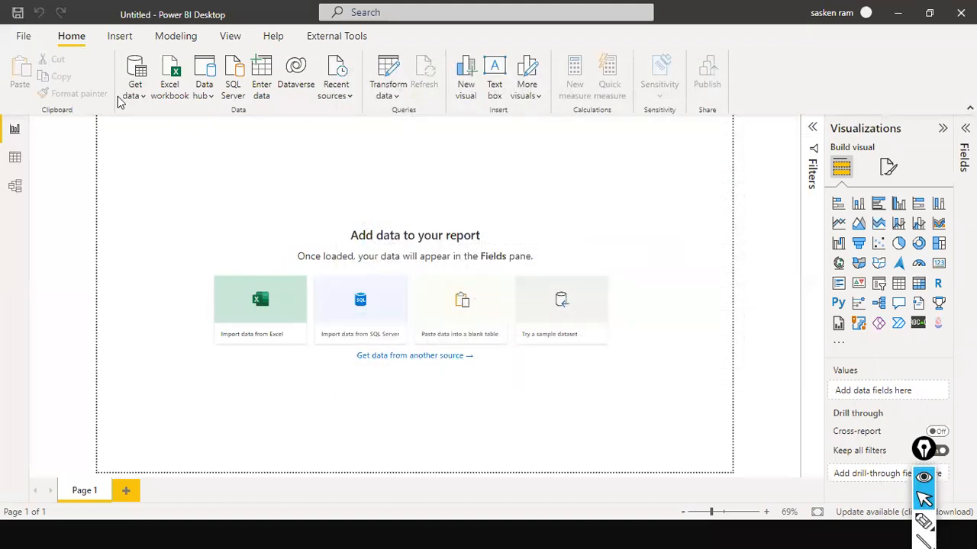
# Load the NcSales table from the SalesFact.xls Excel workbook in the dat1 folder
pyautogui.click(135, 90)
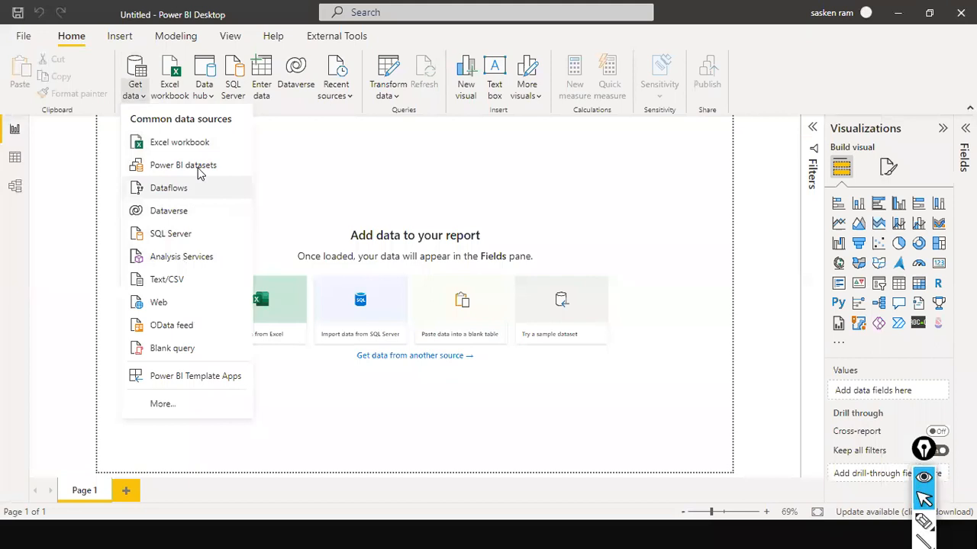
pyautogui.click(181, 142)
pyautogui.click(504, 302)
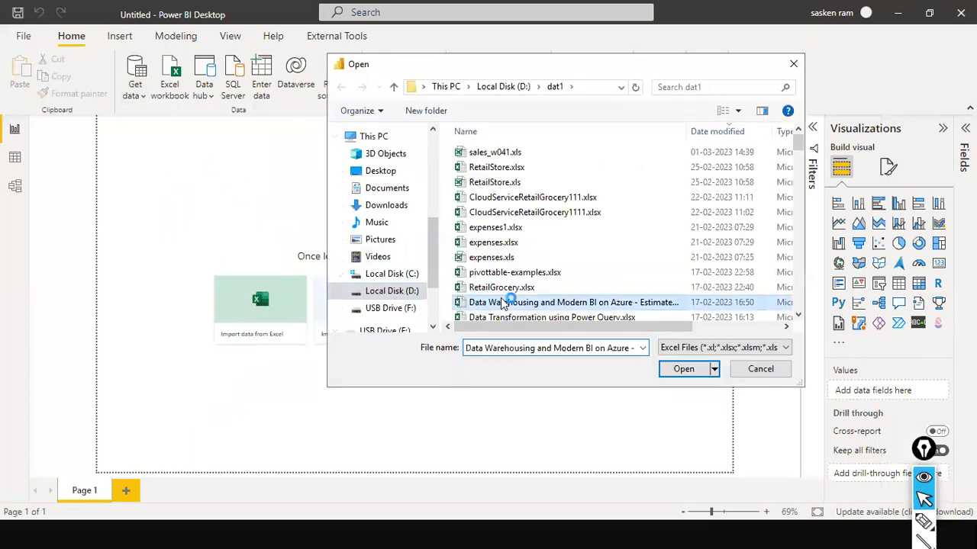
pyautogui.press('s')
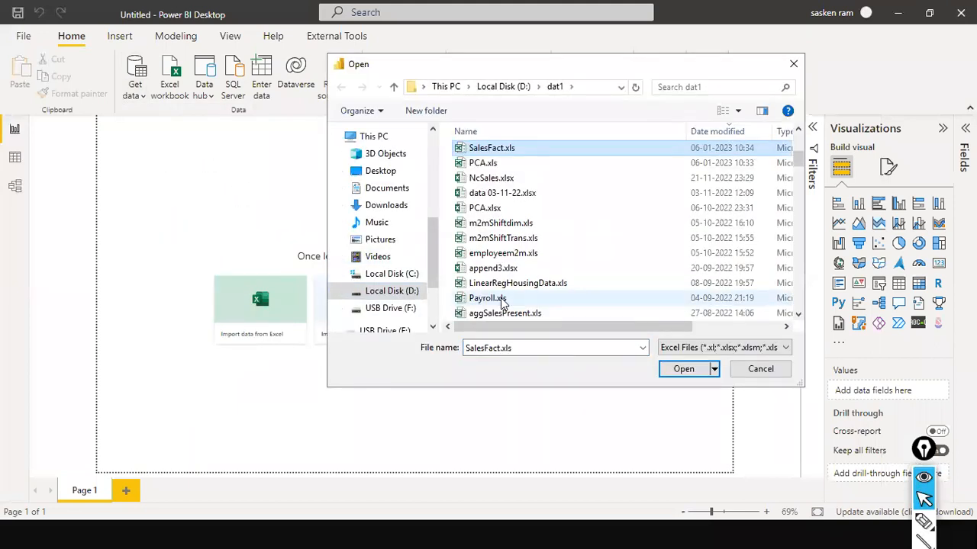
pyautogui.click(683, 369)
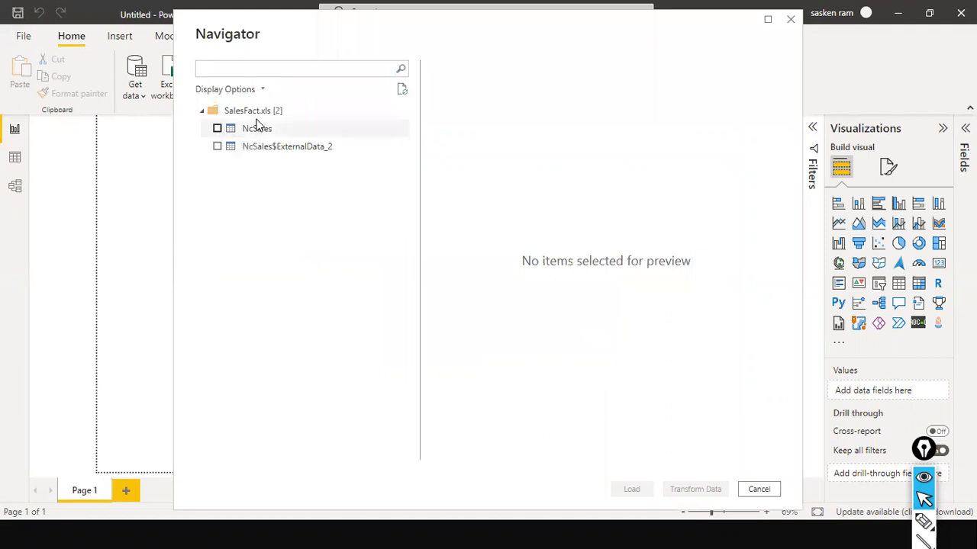
pyautogui.click(218, 129)
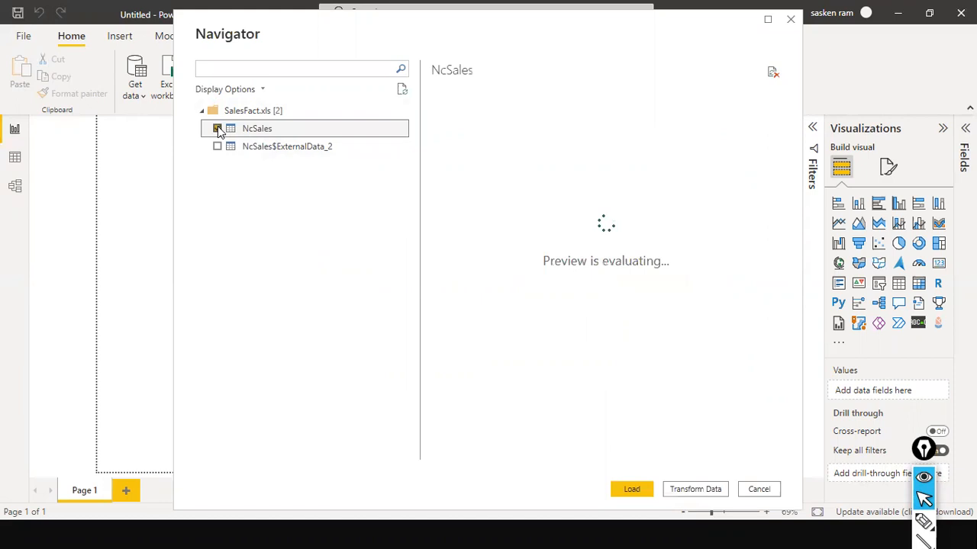
pyautogui.moveTo(533, 454); pyautogui.dragTo(405, 274)
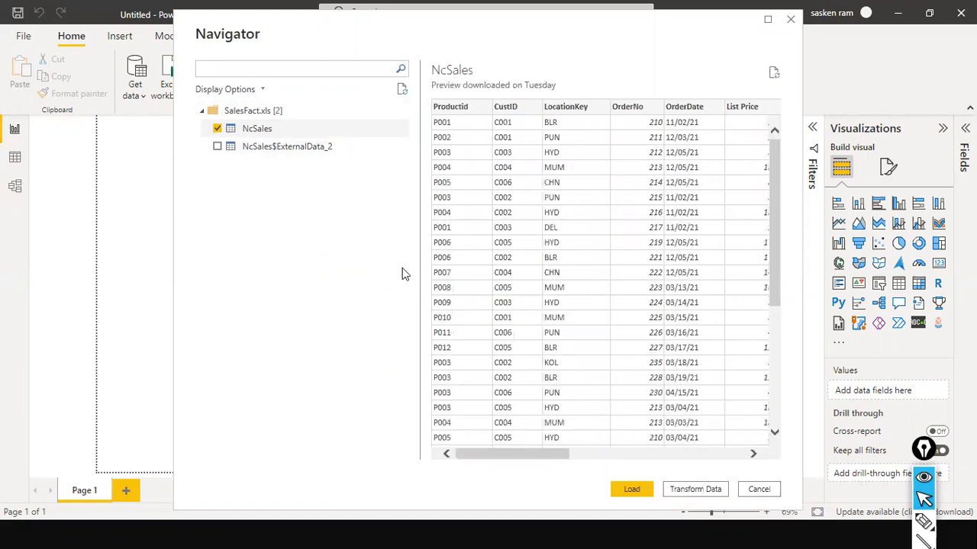
pyautogui.click(628, 485)
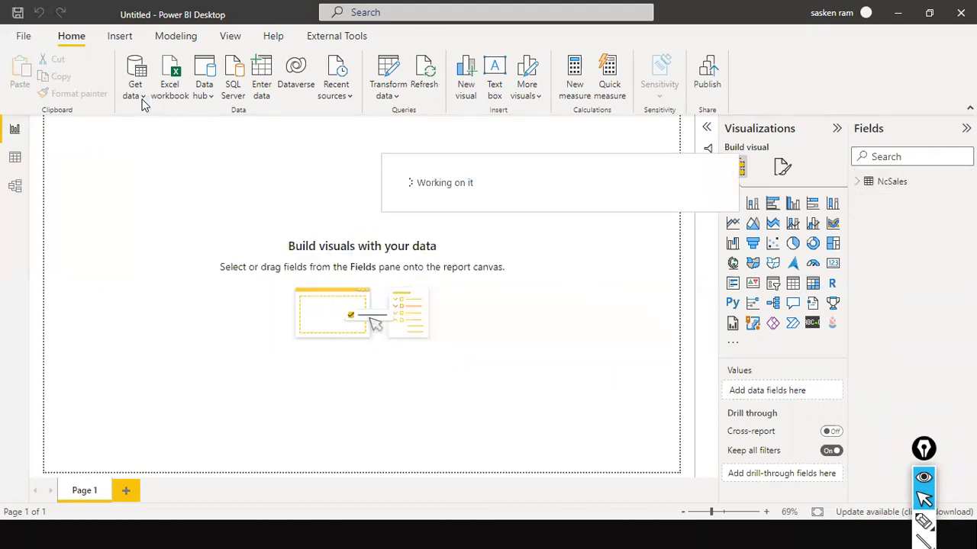
# Load Sheet1 from the DimLocation.xlsx Excel workbook in the dat1 folder
pyautogui.click(135, 84)
pyautogui.click(181, 144)
pyautogui.click(509, 258)
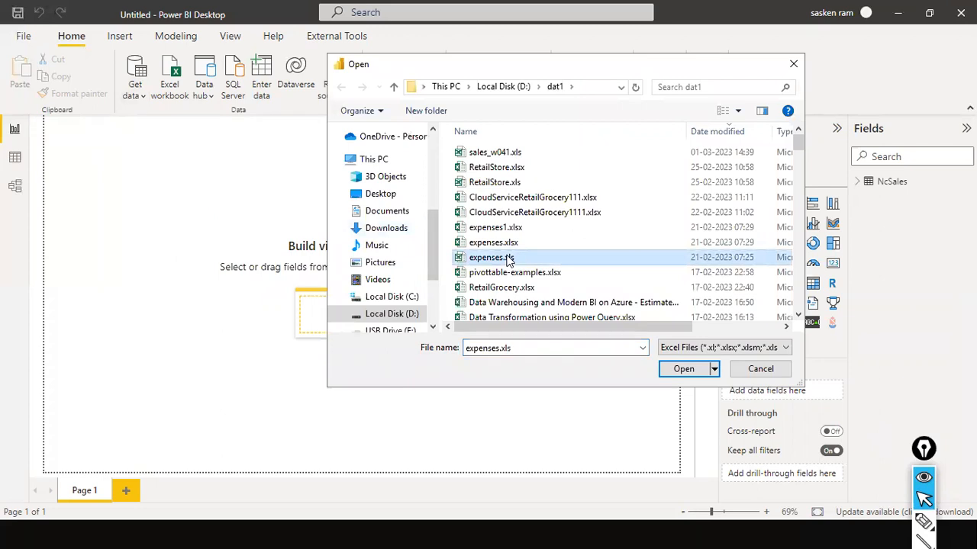
pyautogui.write('dim')
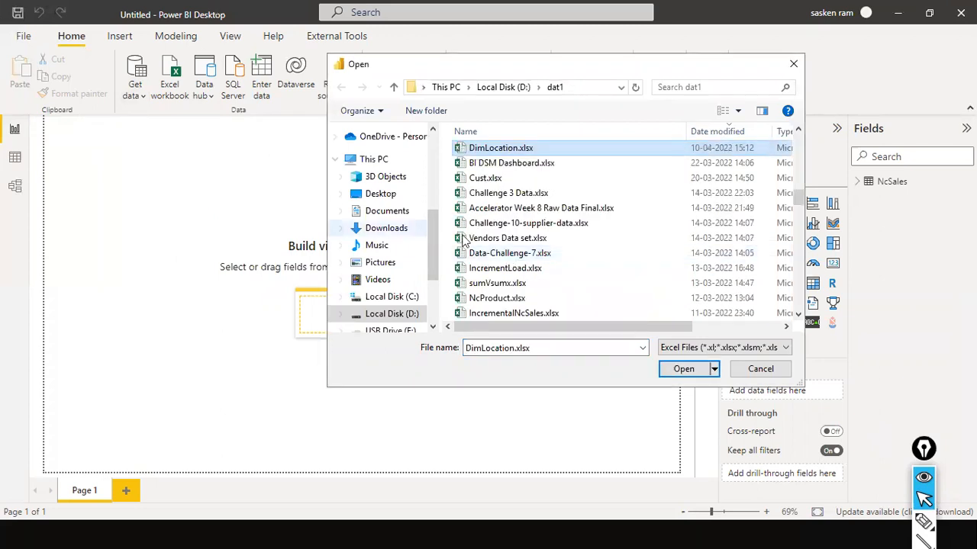
pyautogui.scroll(3, 533, 179)
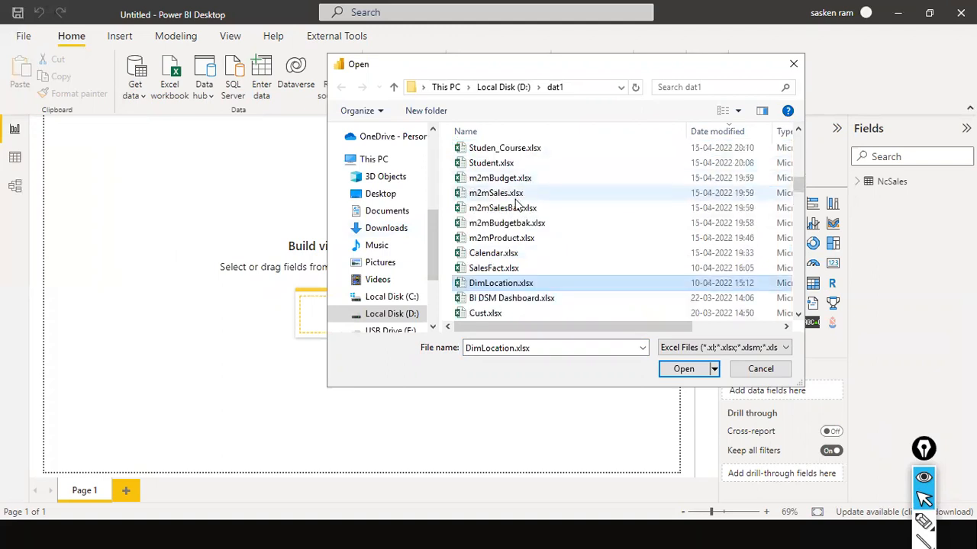
pyautogui.scroll(-3, 589, 297)
pyautogui.click(589, 297)
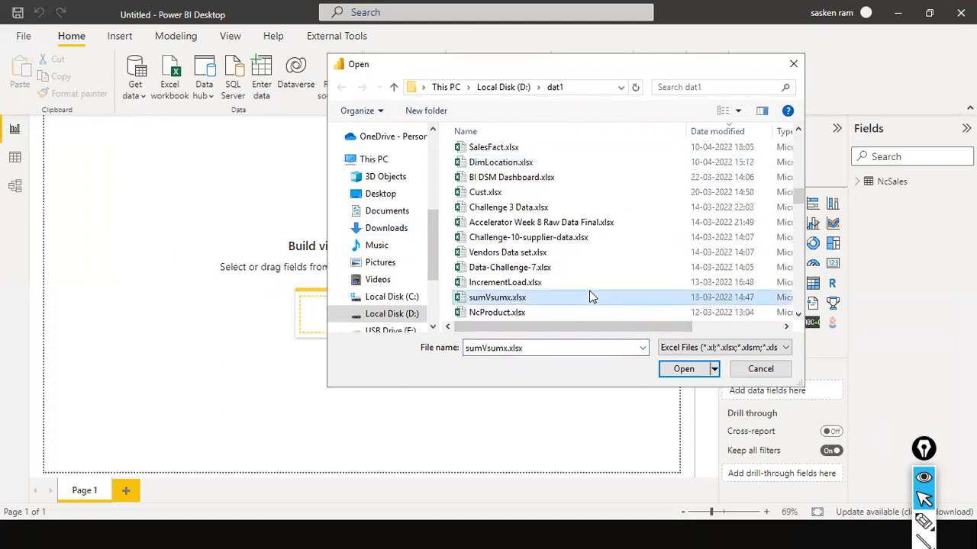
pyautogui.press('d')
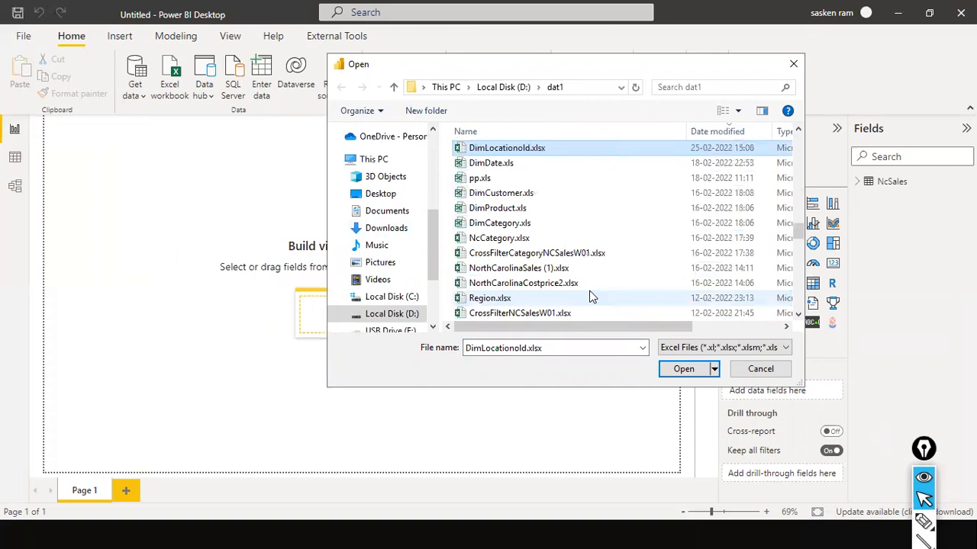
pyautogui.press('l')
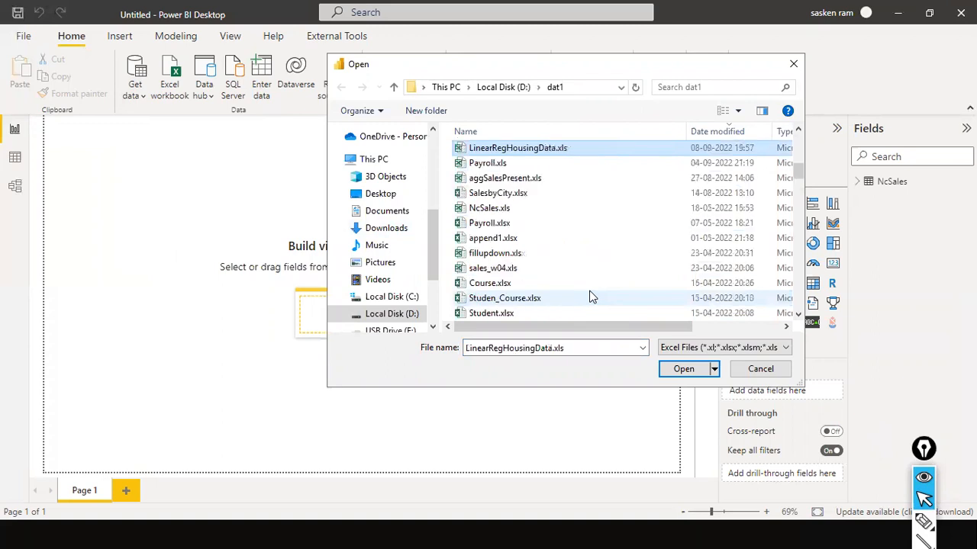
pyautogui.press('d')
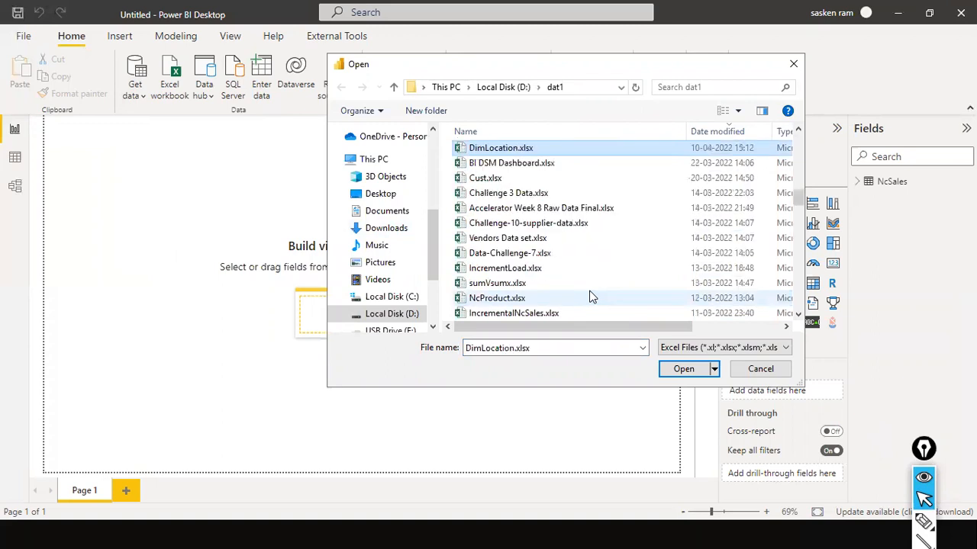
pyautogui.click(666, 371)
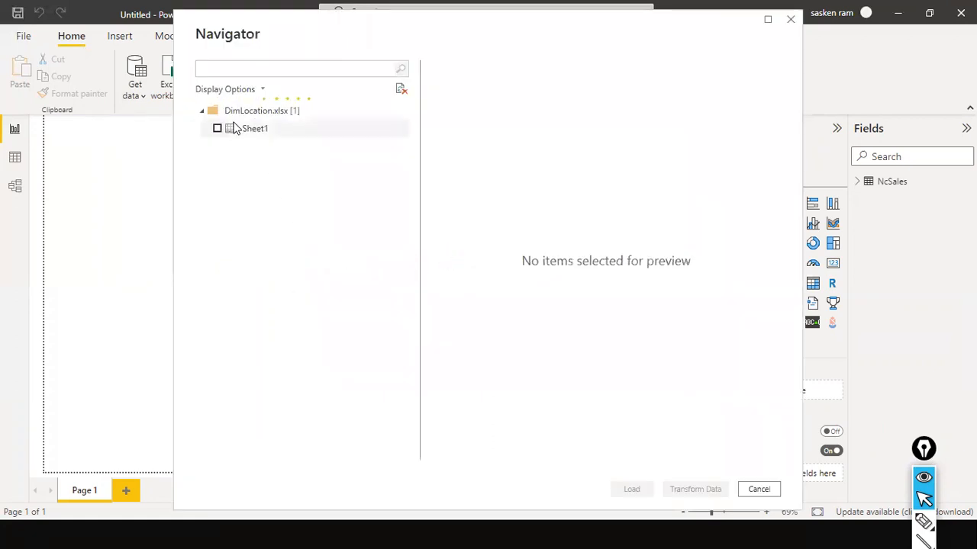
pyautogui.click(217, 129)
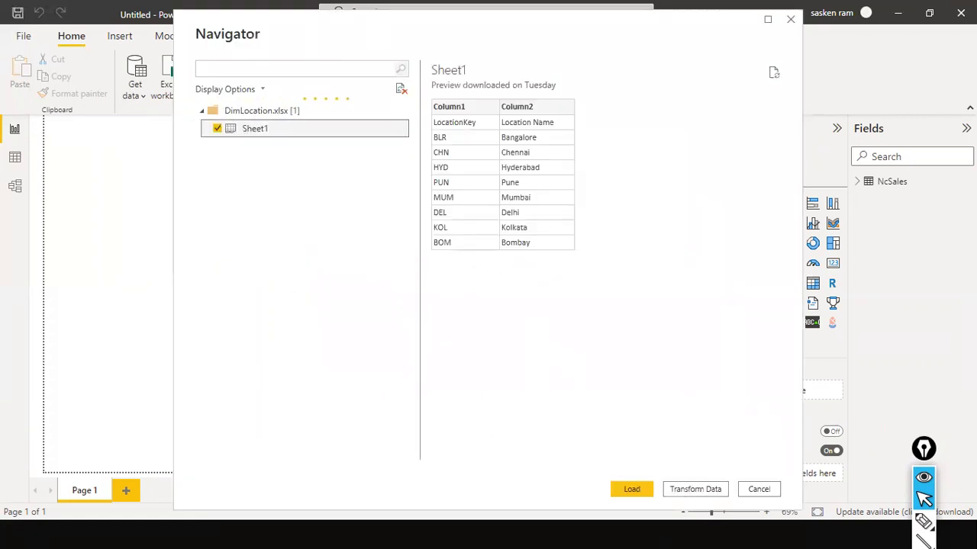
pyautogui.click(636, 492)
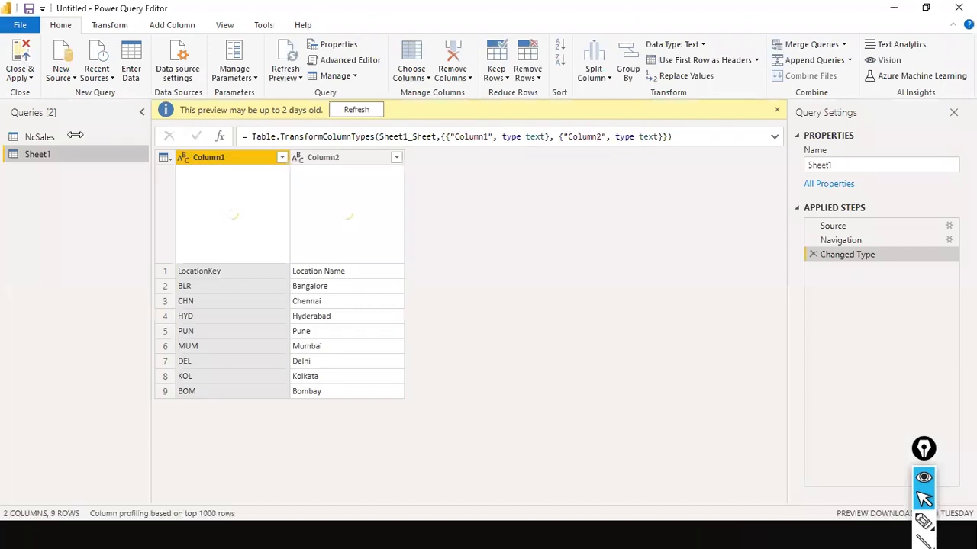
# Refresh the preview of Sheet1 in the Power Query Editor and promote its first row to column headers
pyautogui.click(362, 108)
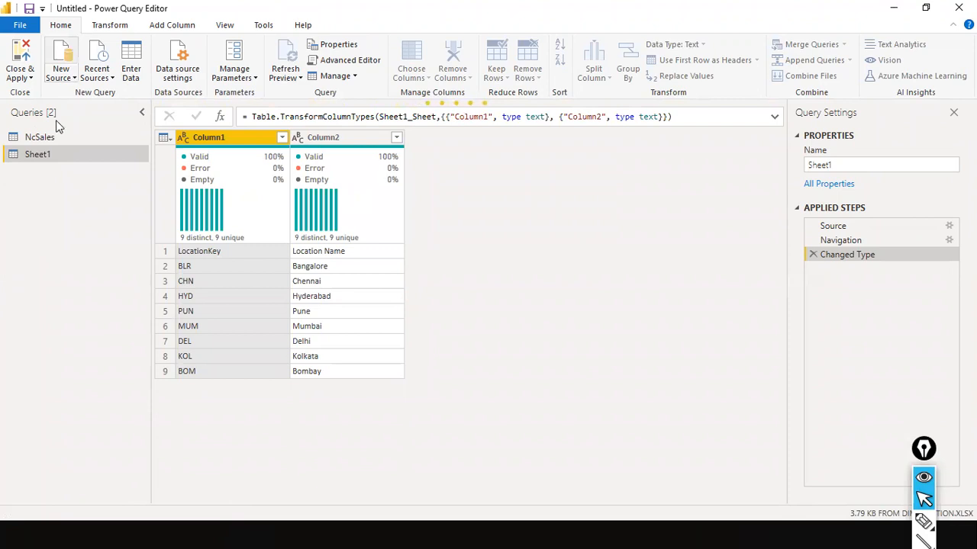
pyautogui.click(107, 25)
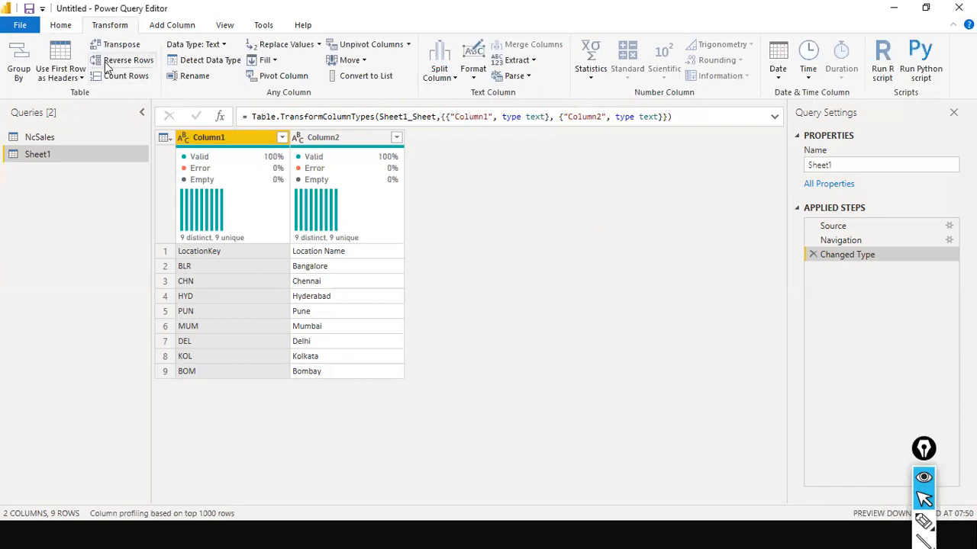
pyautogui.click(79, 77)
pyautogui.click(84, 94)
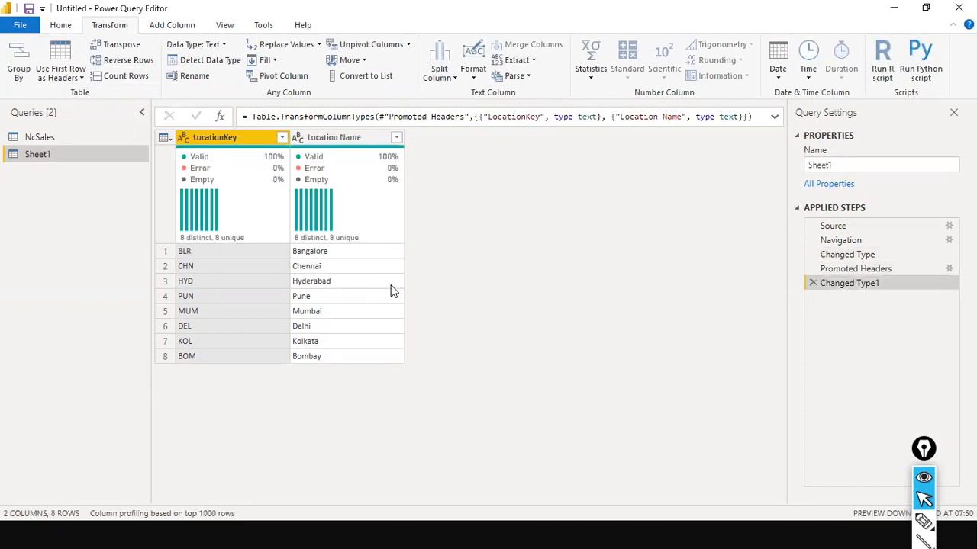
# Rename the NcSales query to Sales Fact
pyautogui.click(100, 136)
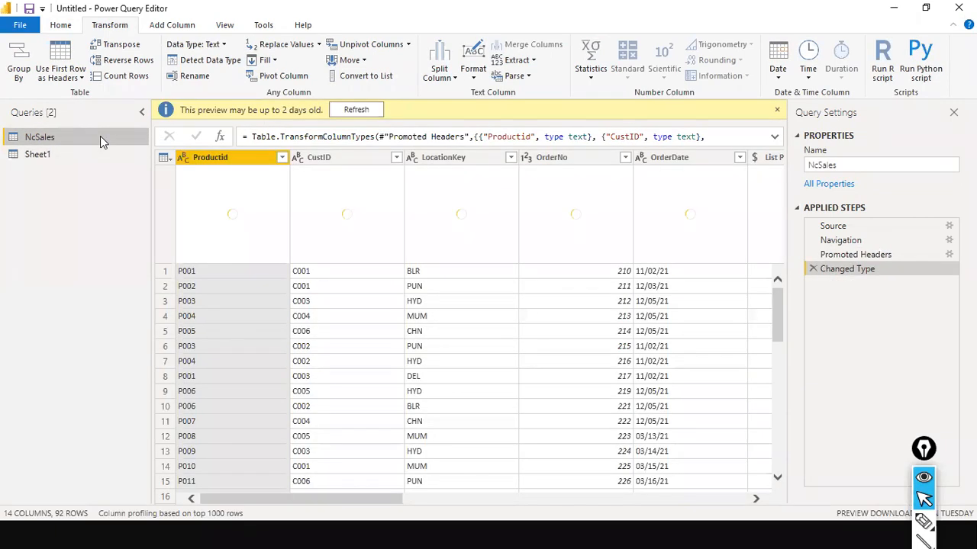
pyautogui.rightClick(100, 136)
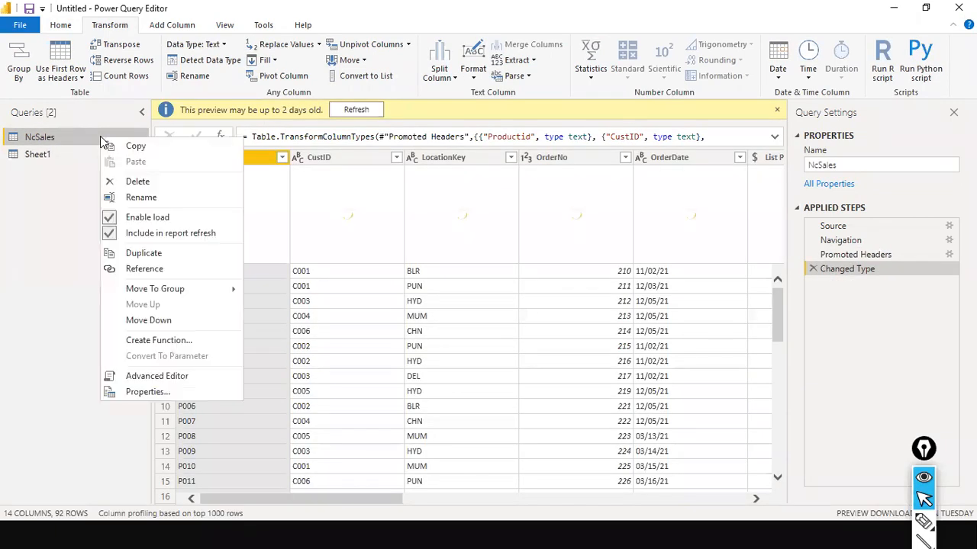
pyautogui.click(147, 200)
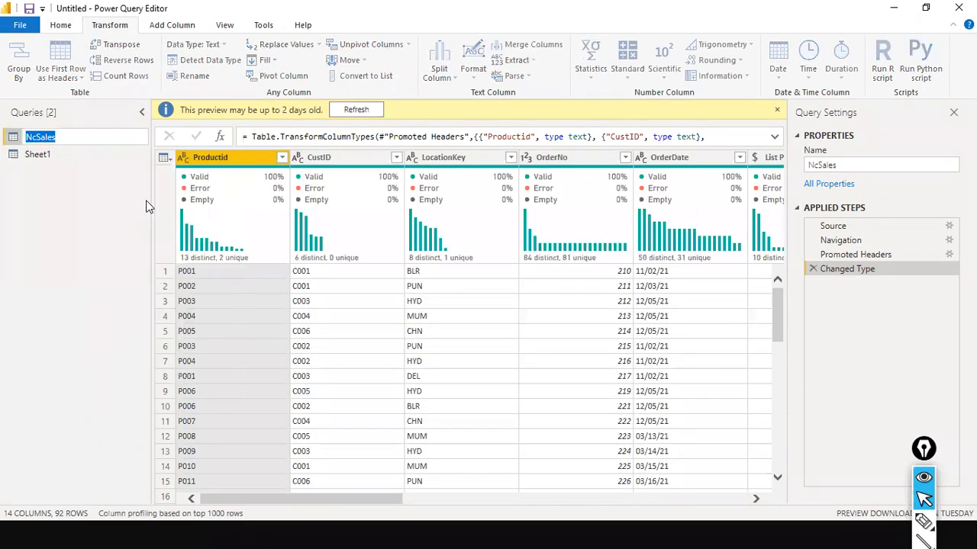
pyautogui.write('Sales Fact')
pyautogui.press('Return')
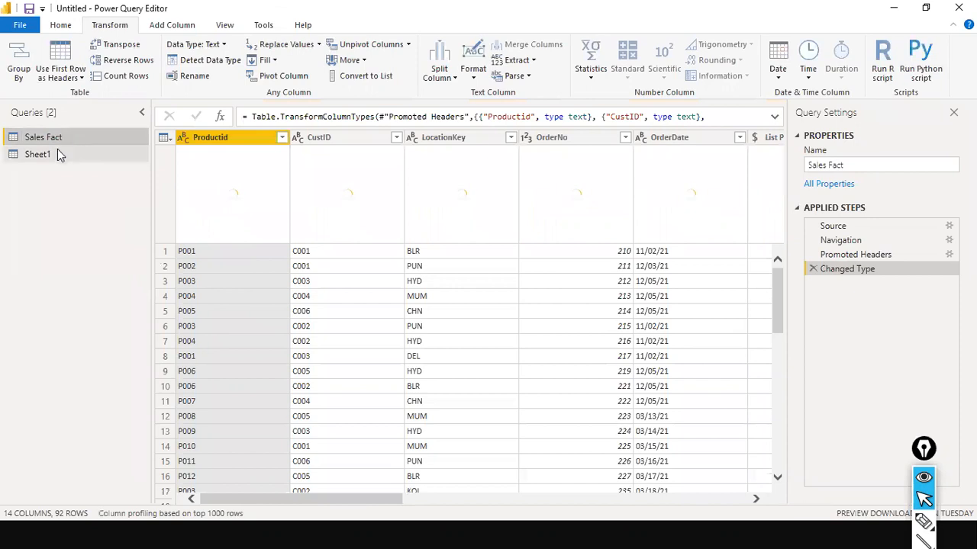
# Rename the Sheet1 query to DimLocation
pyautogui.click(36, 155)
pyautogui.rightClick(36, 159)
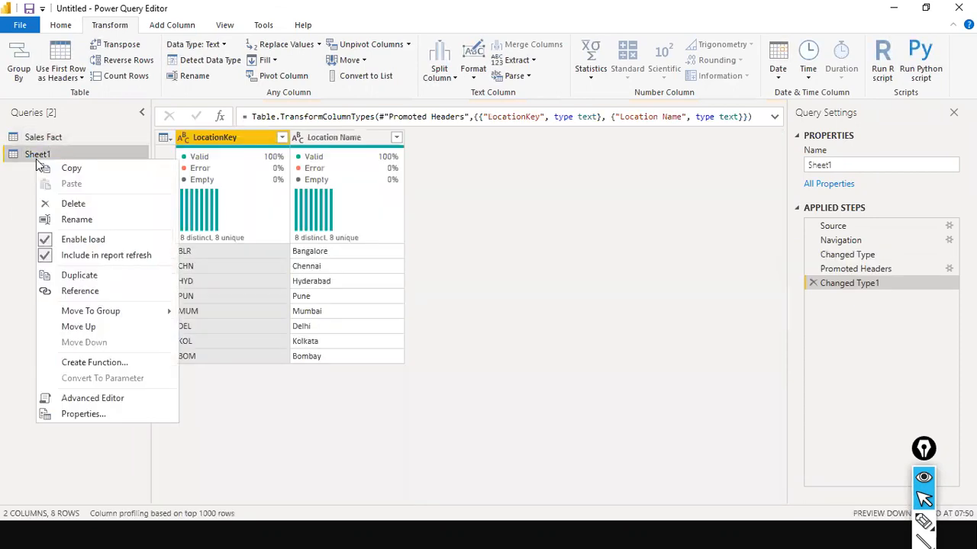
pyautogui.click(80, 220)
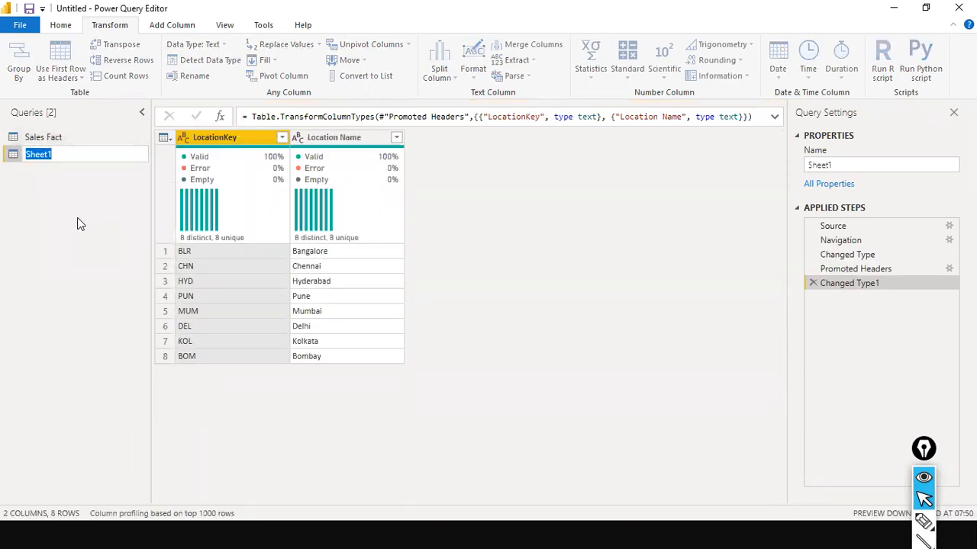
pyautogui.write('DimLocatiion')
pyautogui.press('BackSpace')
pyautogui.press('BackSpace')
pyautogui.press('BackSpace')
pyautogui.write('on')
pyautogui.press('Return')
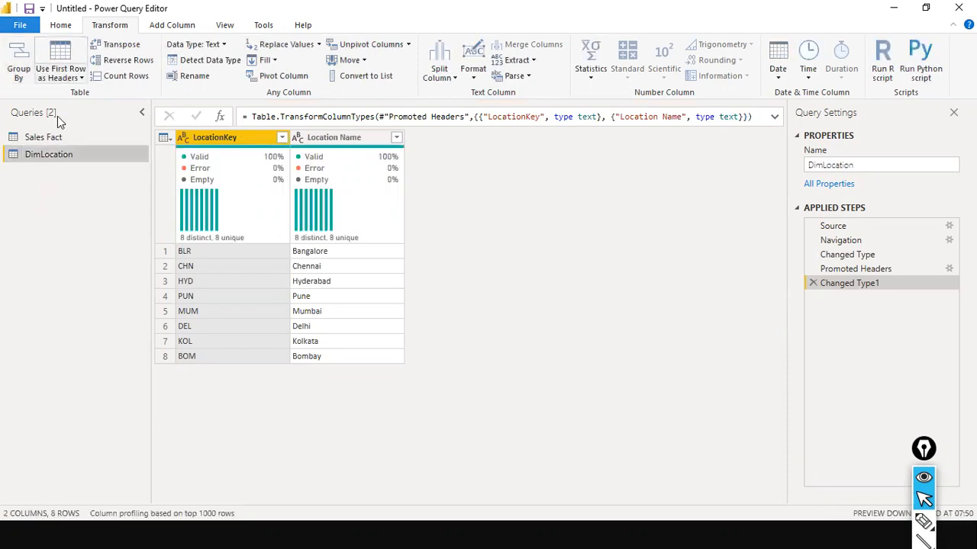
# Refresh the Sales Fact preview and compare the Sales Fact and DimLocation tables
pyautogui.click(60, 136)
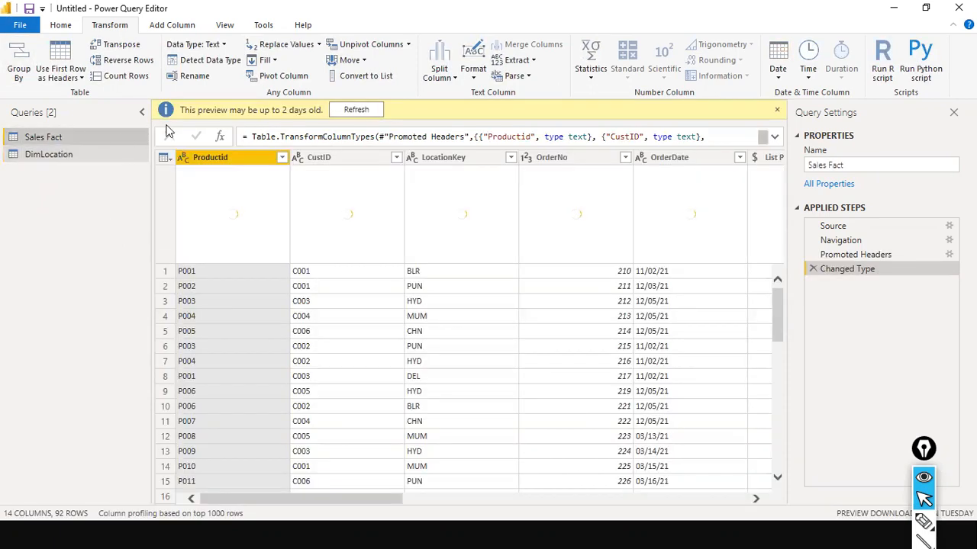
pyautogui.click(355, 110)
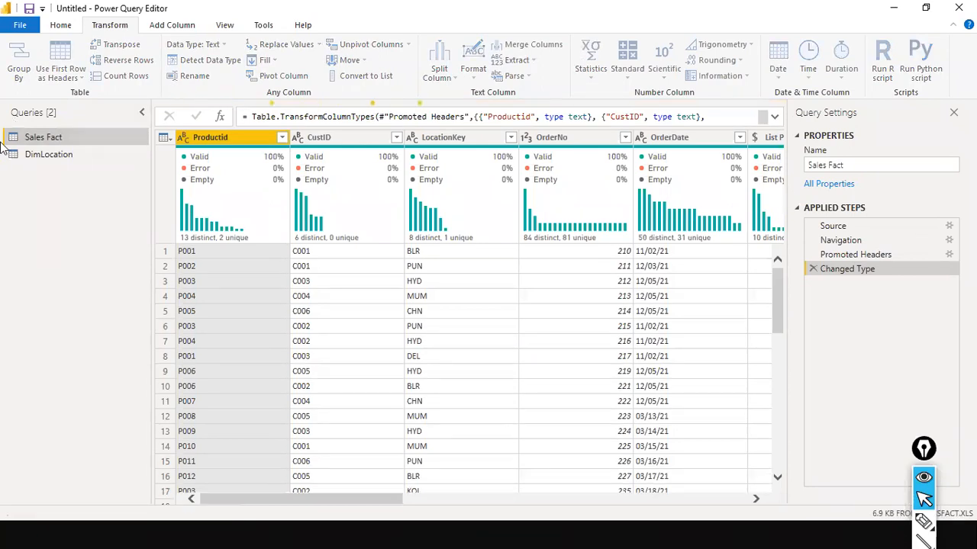
pyautogui.click(40, 162)
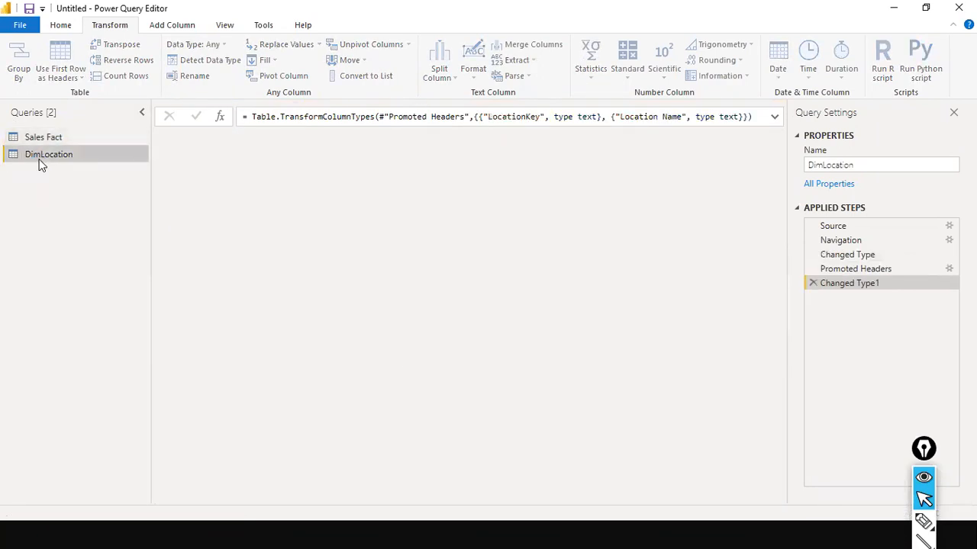
pyautogui.click(44, 142)
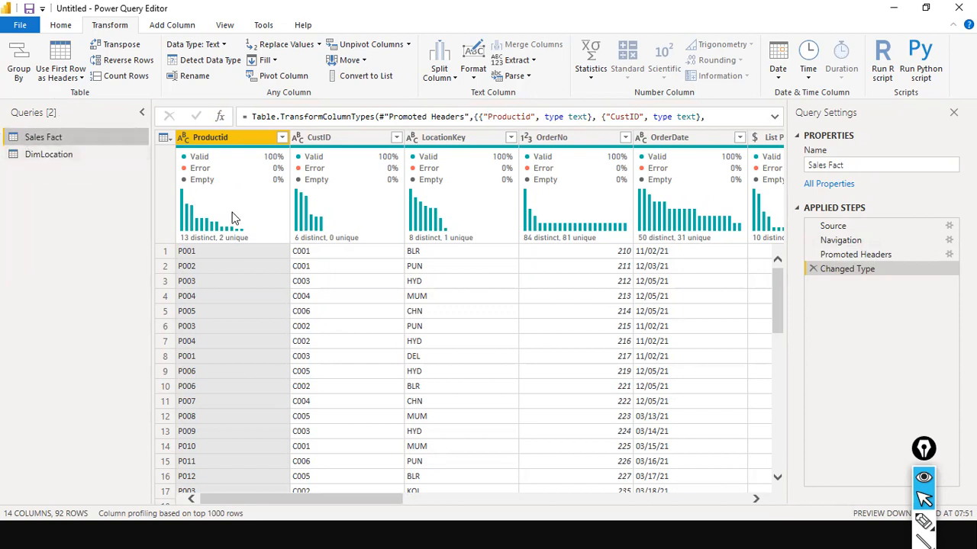
# Close the Power Query Editor and apply the pending query changes to the report
pyautogui.moveTo(283, 496); pyautogui.dragTo(190, 461)
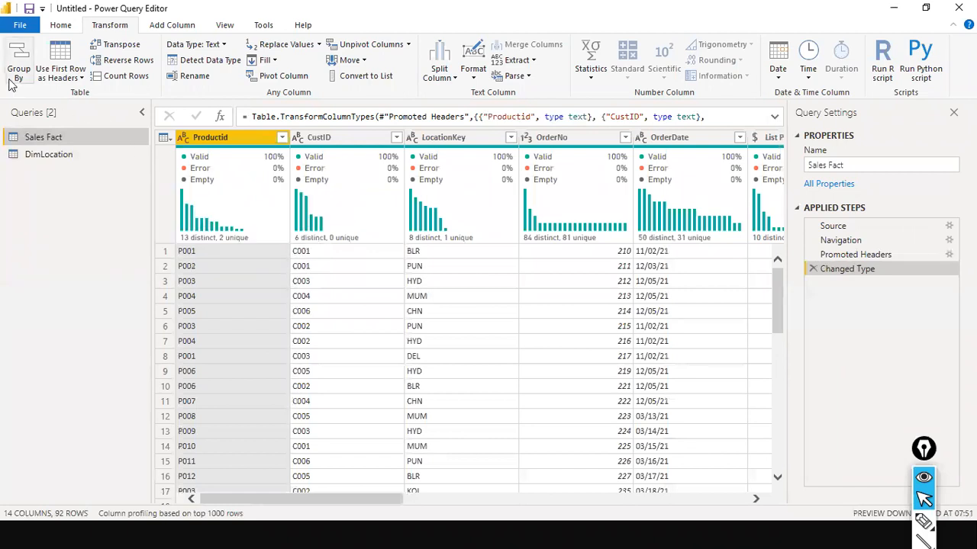
pyautogui.click(19, 25)
pyautogui.click(43, 51)
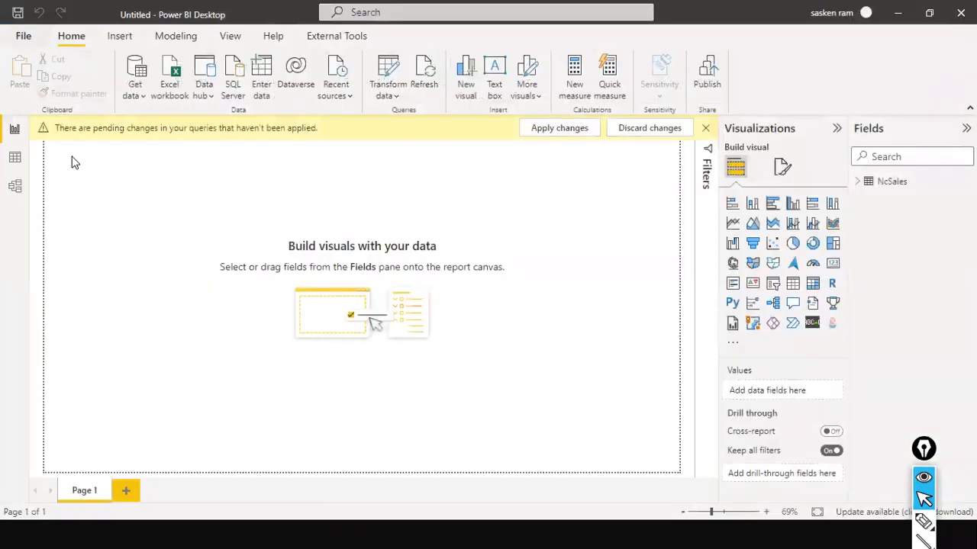
pyautogui.click(562, 129)
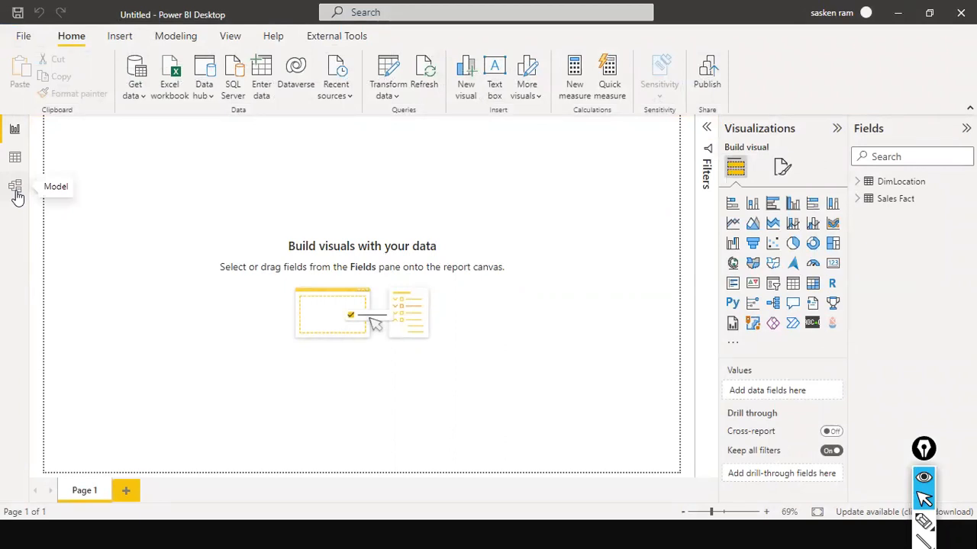
# Open the data model, review the Sales Fact fields and move the Sales Fact table lower than DimLocation on the diagram
pyautogui.click(15, 189)
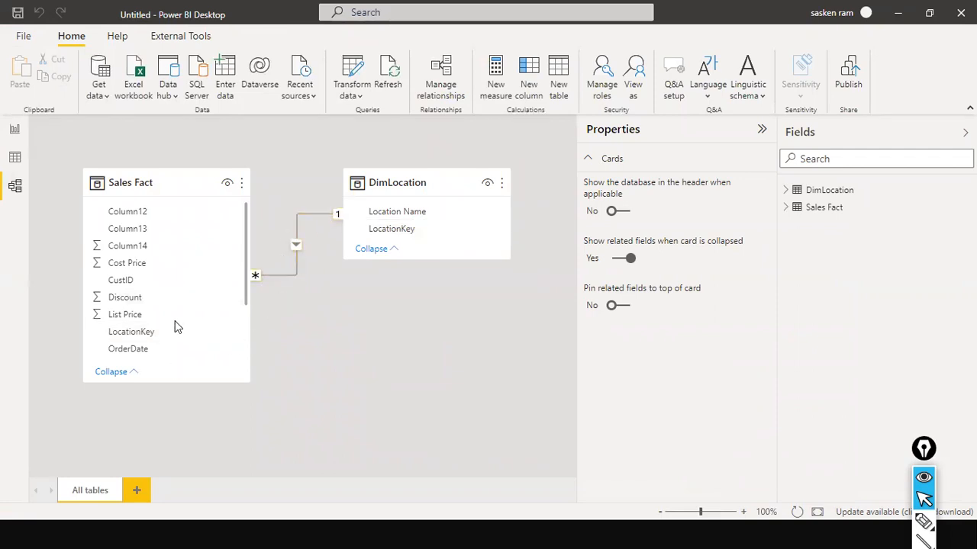
pyautogui.scroll(-1, 177, 300)
pyautogui.scroll(-1, 177, 300)
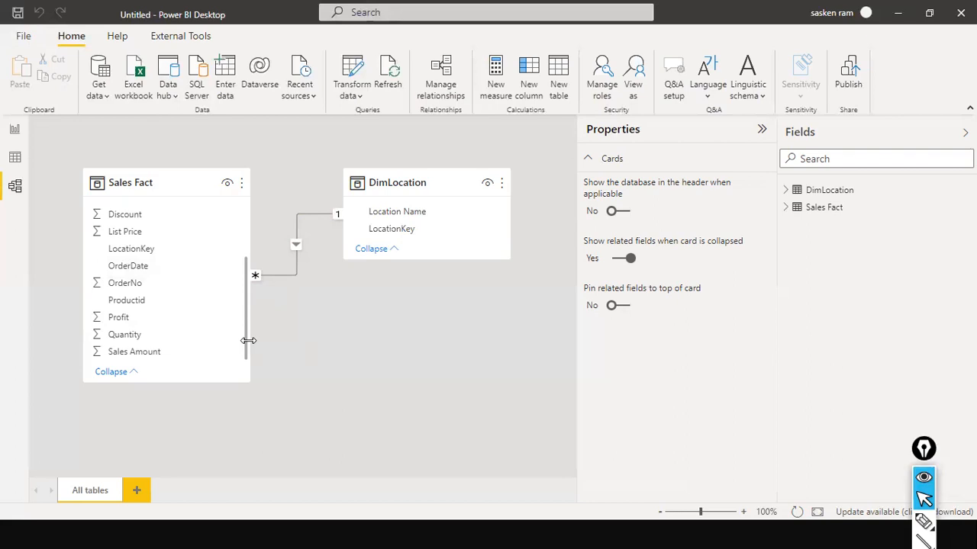
pyautogui.moveTo(184, 187); pyautogui.dragTo(221, 252)
pyautogui.moveTo(399, 179); pyautogui.dragTo(397, 131)
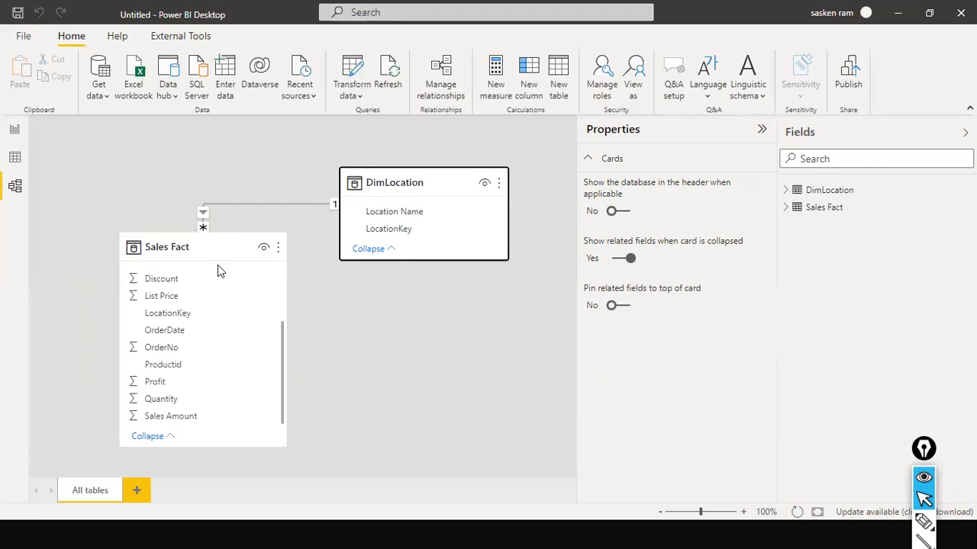
pyautogui.moveTo(207, 248); pyautogui.dragTo(208, 268)
pyautogui.click(405, 311)
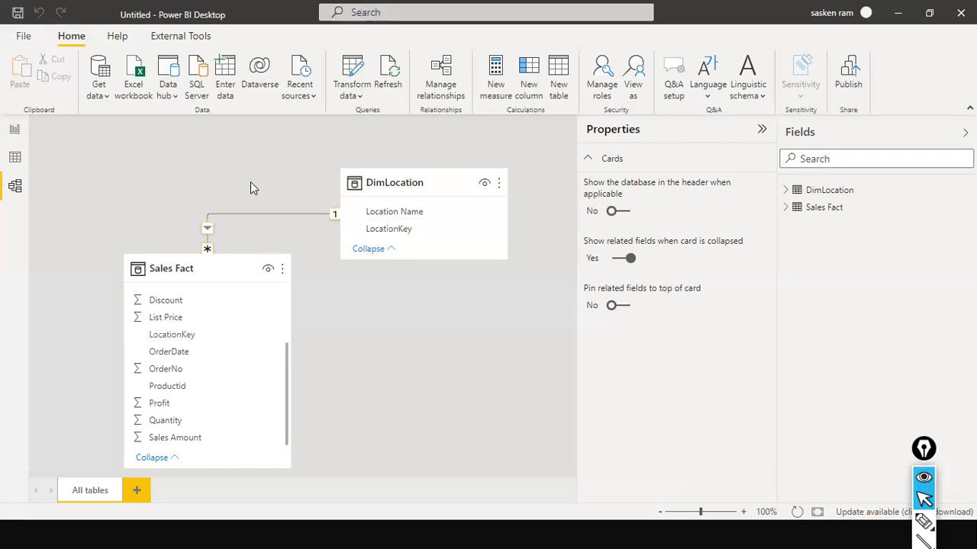
# Add an empty clustered column chart to the report page and expand the Sales Fact and DimLocation field lists
pyautogui.click(14, 128)
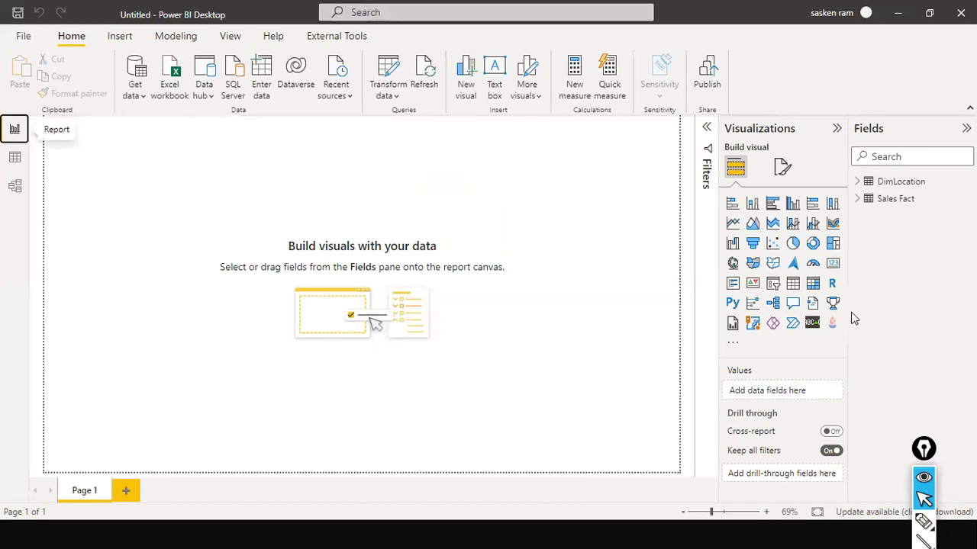
pyautogui.click(792, 218)
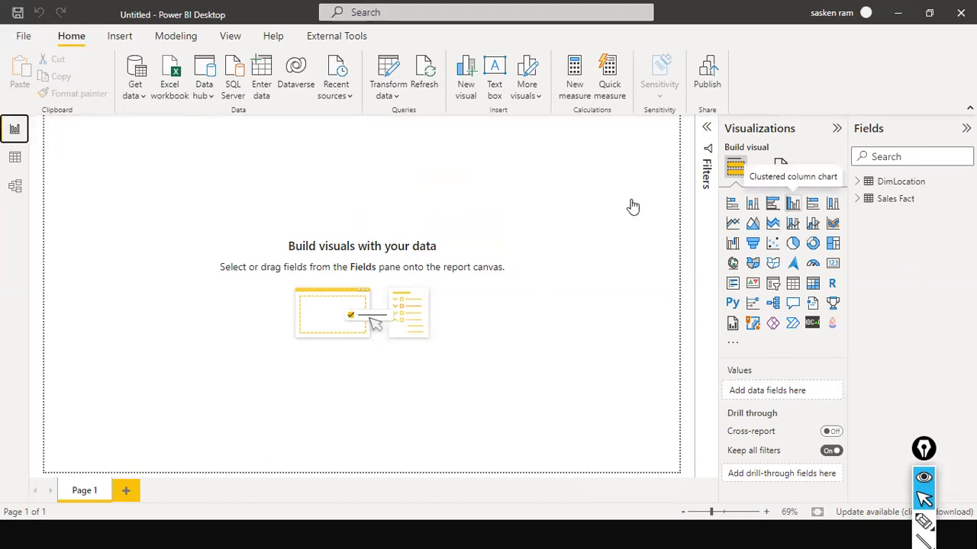
pyautogui.moveTo(116, 168); pyautogui.dragTo(327, 269)
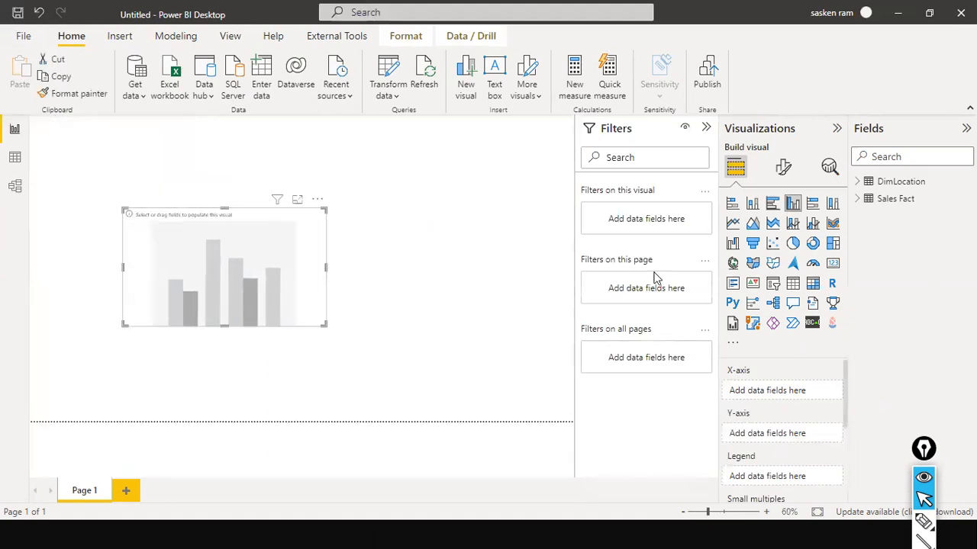
pyautogui.click(856, 200)
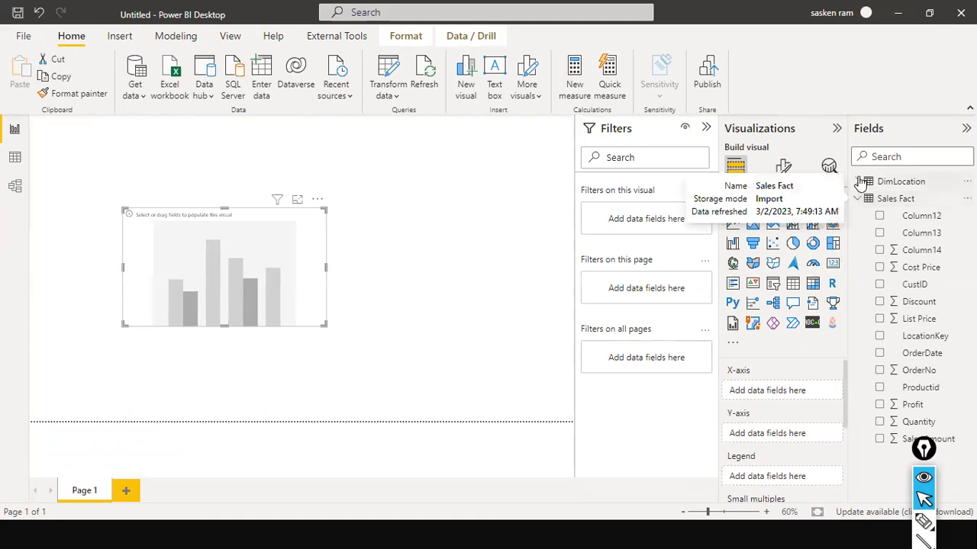
pyautogui.click(858, 181)
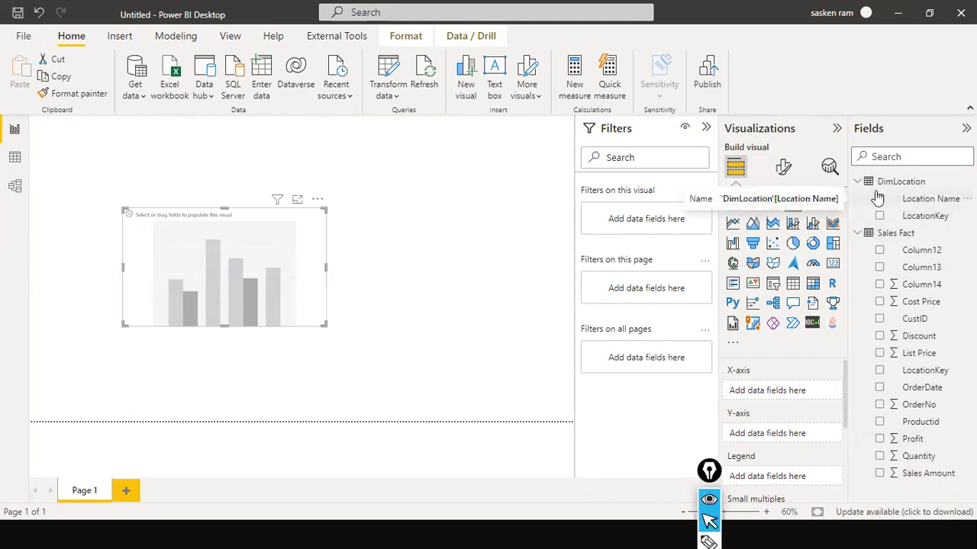
# Check the relationship between Sales Fact and DimLocation in the data model and return to the report page
pyautogui.click(15, 186)
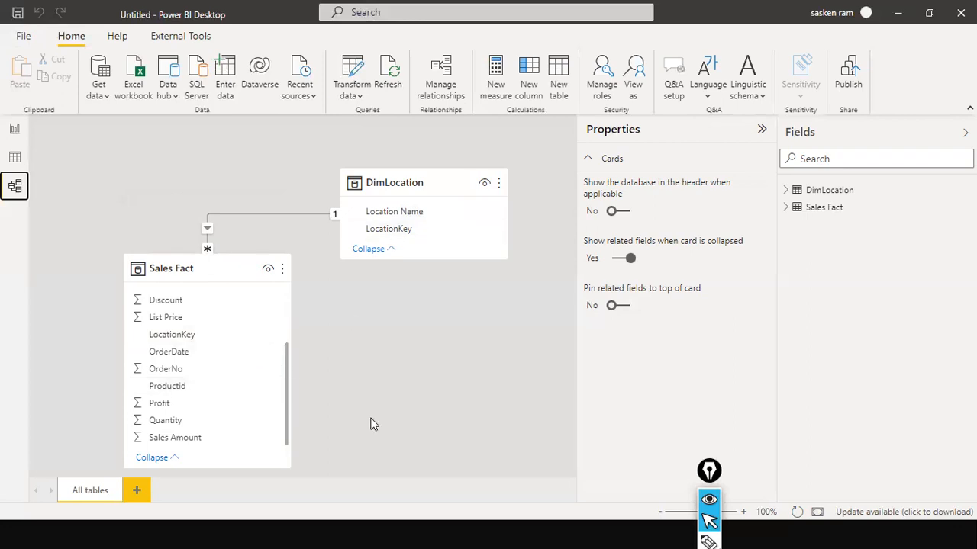
pyautogui.click(15, 129)
pyautogui.click(422, 229)
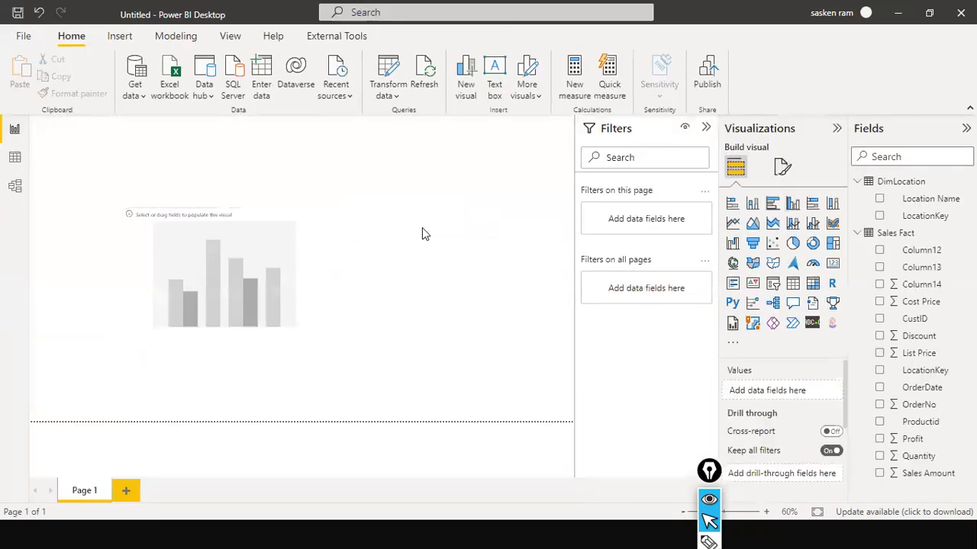
# Fill the clustered column chart with Sales Amount from Sales Fact and Location Name from DimLocation
pyautogui.click(326, 267)
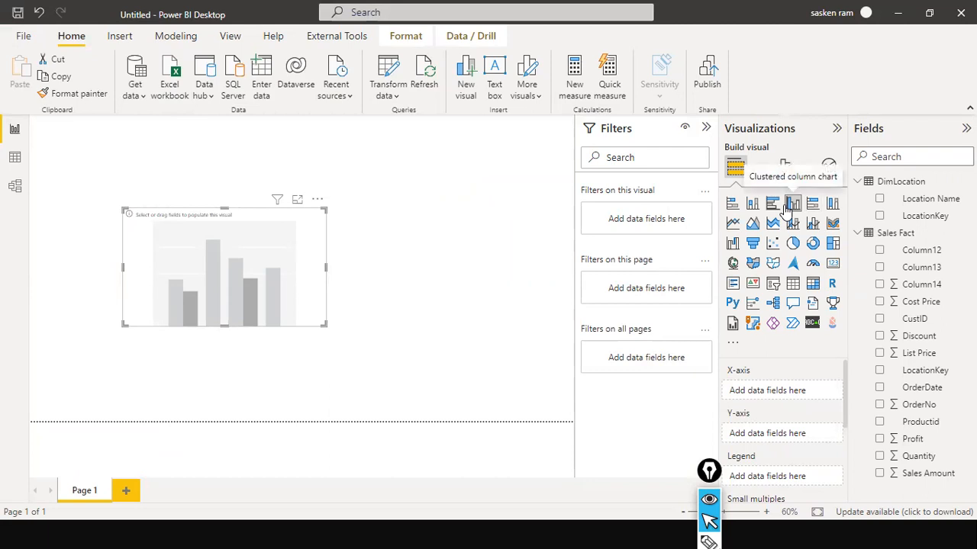
pyautogui.moveTo(925, 473); pyautogui.dragTo(251, 292)
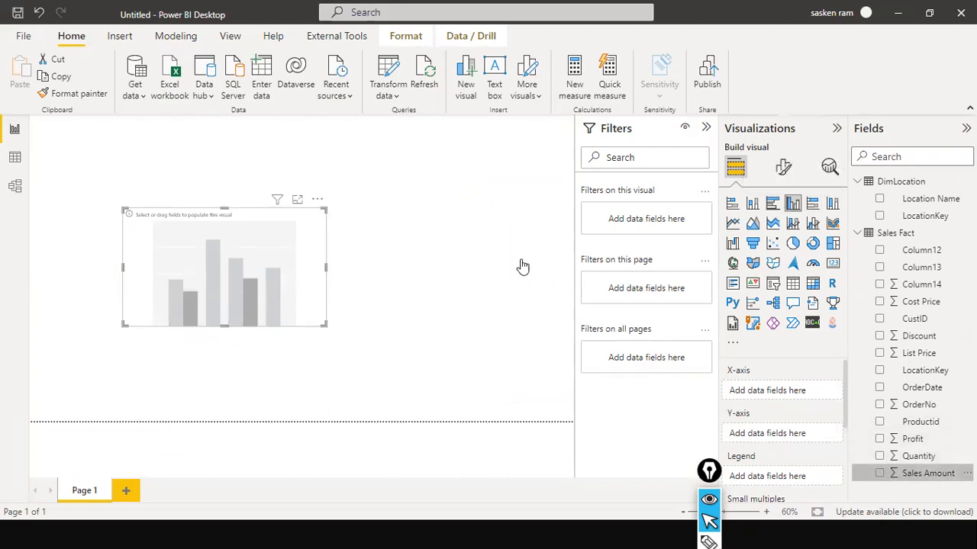
pyautogui.moveTo(908, 200); pyautogui.dragTo(205, 262)
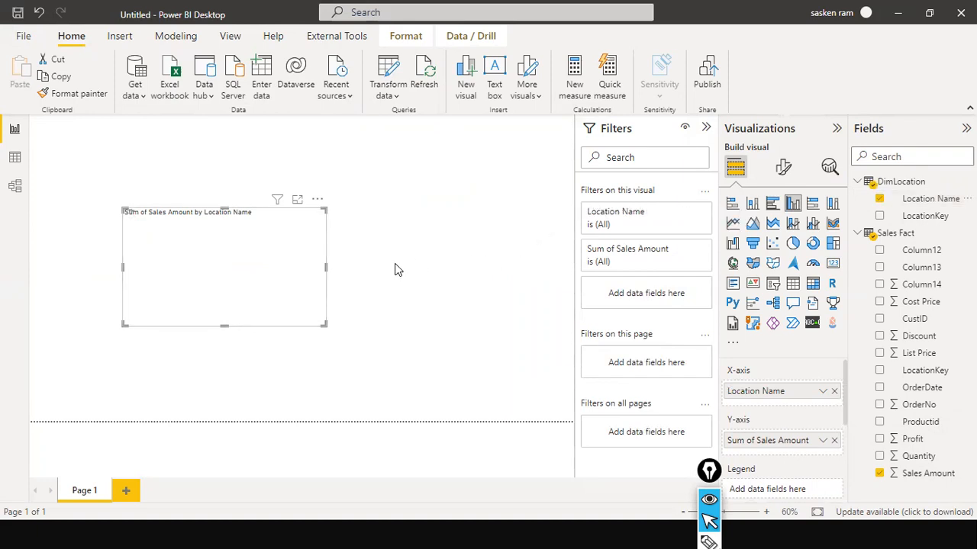
# Enlarge the Sales Amount by Location Name chart in width and height on the report page
pyautogui.moveTo(327, 267); pyautogui.dragTo(391, 277)
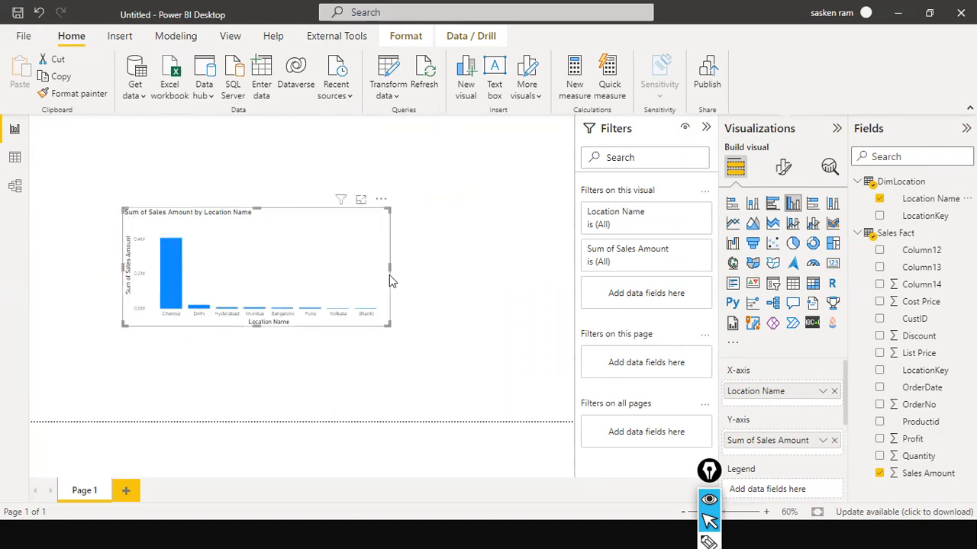
pyautogui.moveTo(254, 326); pyautogui.dragTo(259, 365)
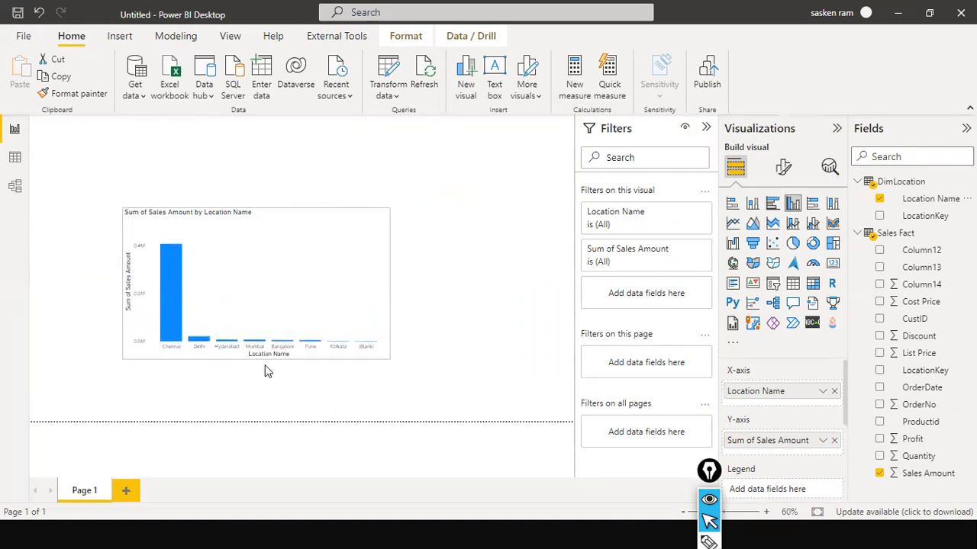
pyautogui.moveTo(390, 285); pyautogui.dragTo(451, 296)
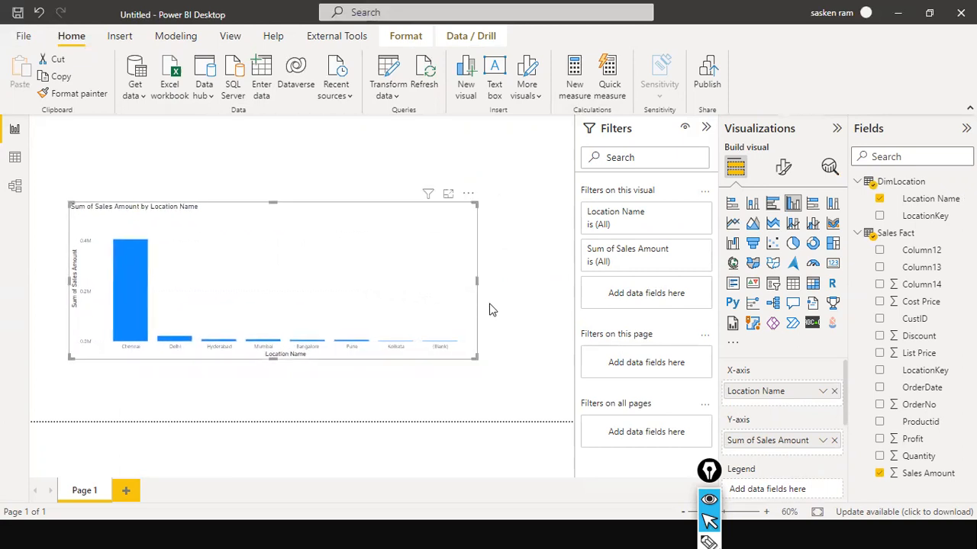
pyautogui.click(500, 308)
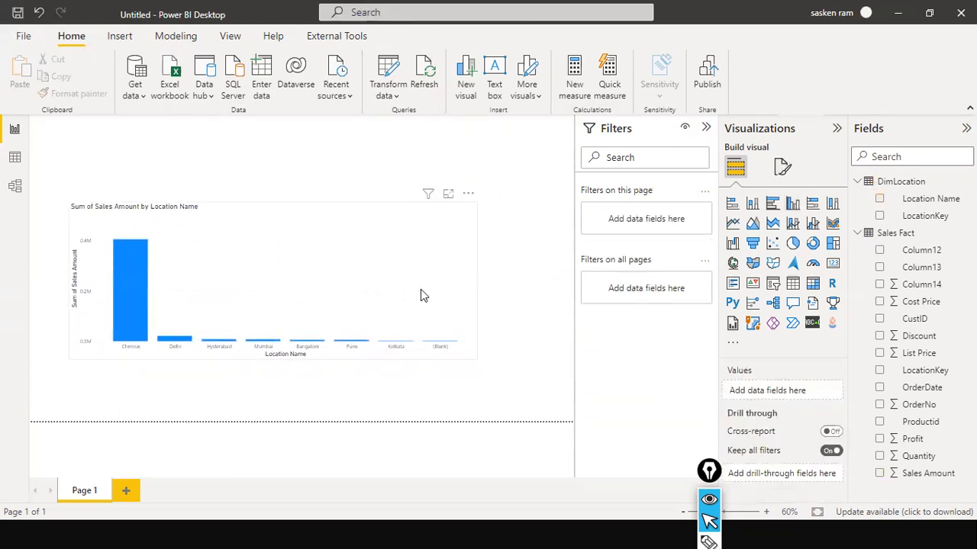
# Inspect the sales amounts of the Chennai and Delhi columns in the chart
pyautogui.click(191, 283)
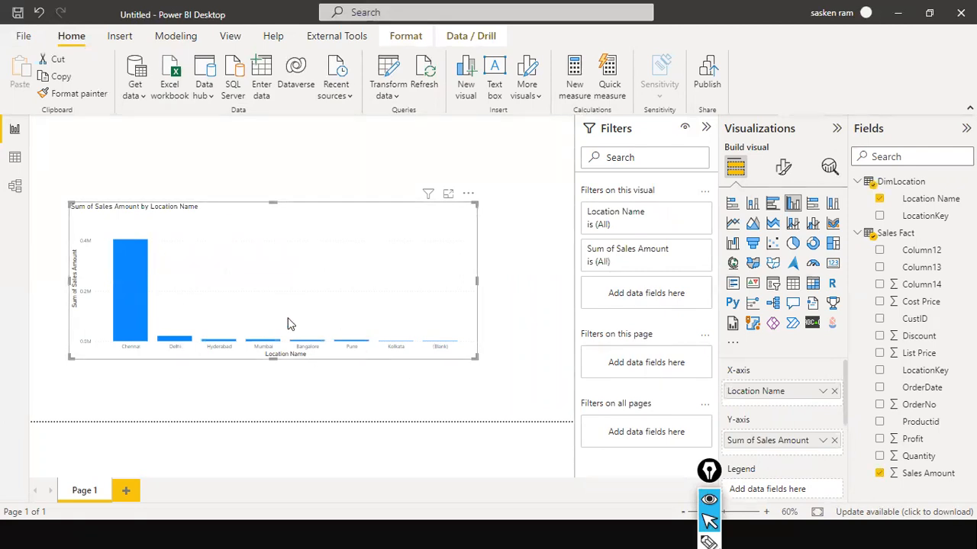
pyautogui.moveTo(121, 281)
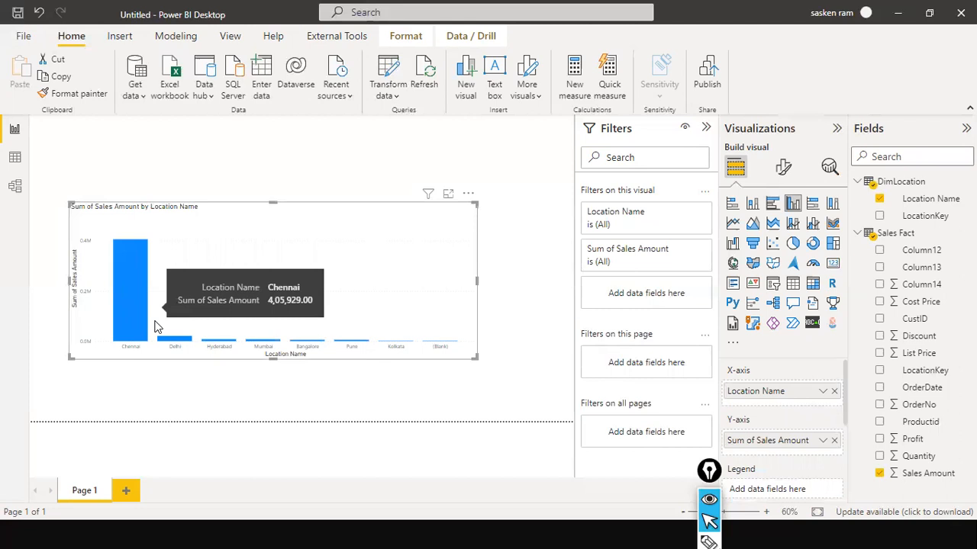
pyautogui.moveTo(171, 342)
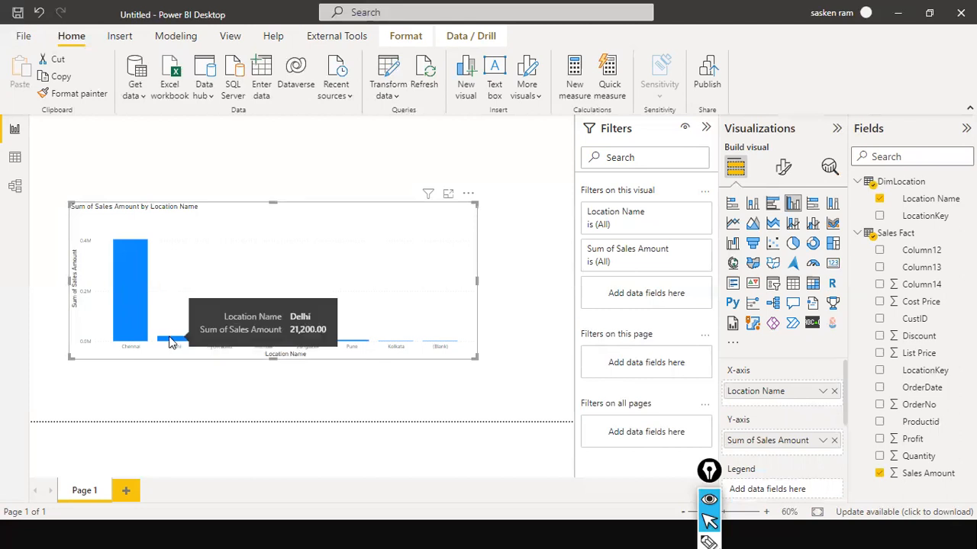
pyautogui.click(483, 149)
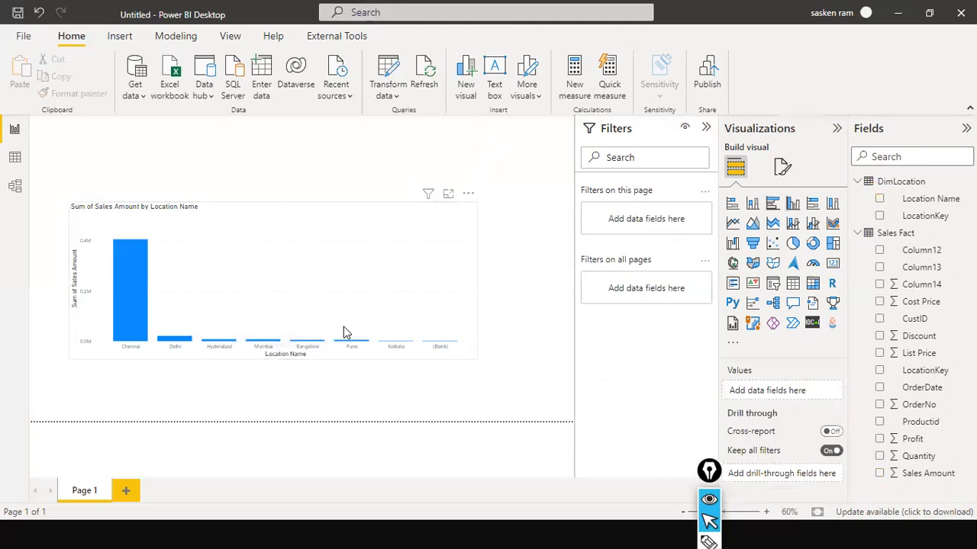
pyautogui.click(382, 254)
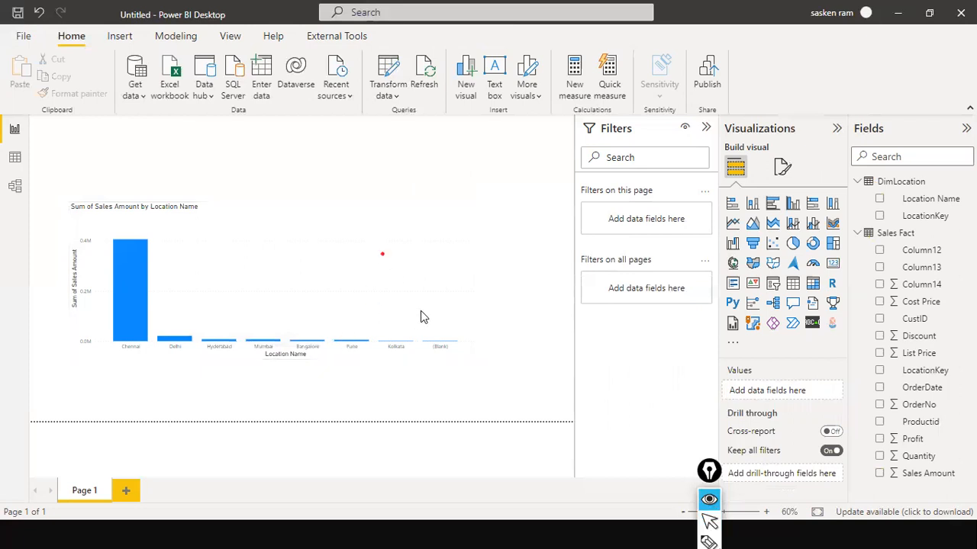
pyautogui.click(396, 229)
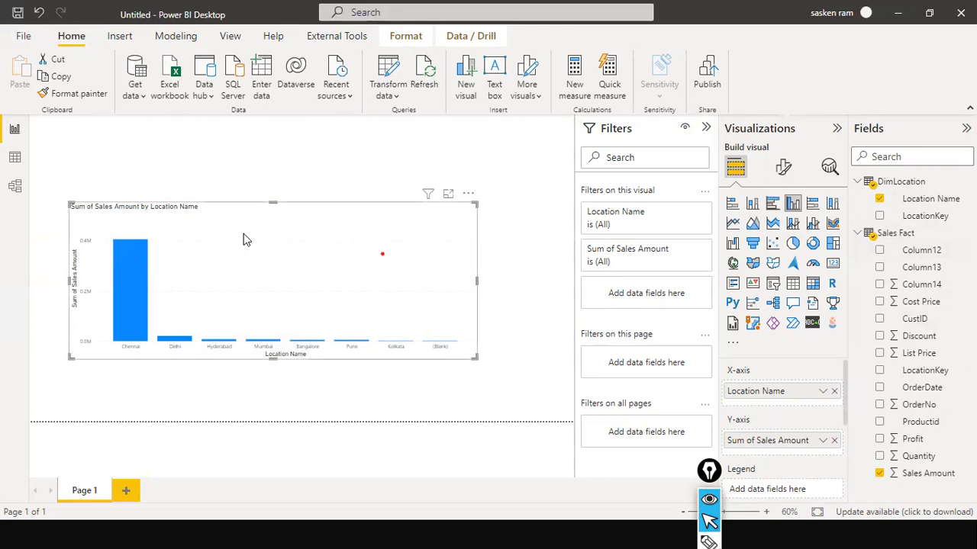
pyautogui.moveTo(376, 269); pyautogui.dragTo(721, 390)
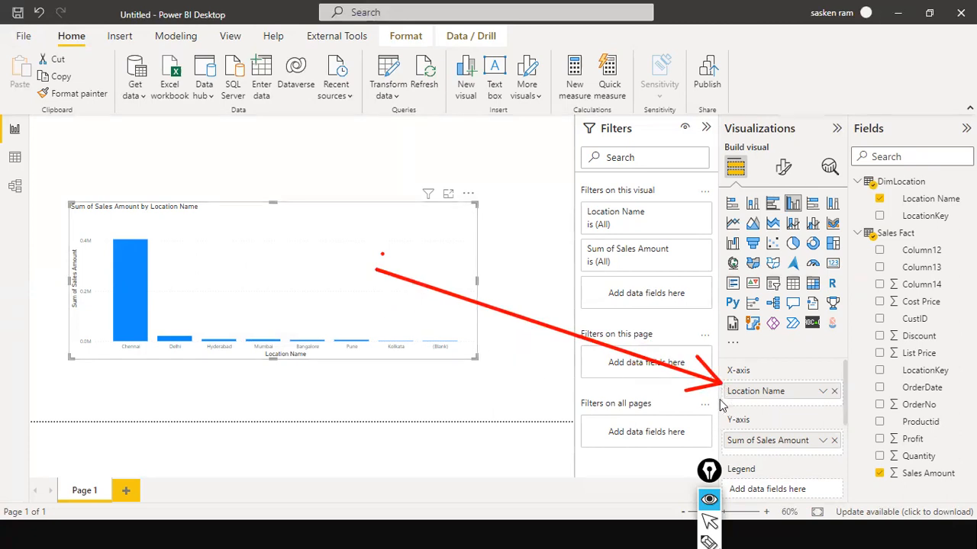
pyautogui.hotkey('ctrl', 'shift', '7')
pyautogui.hotkey('ctrl', 'shift', '2')
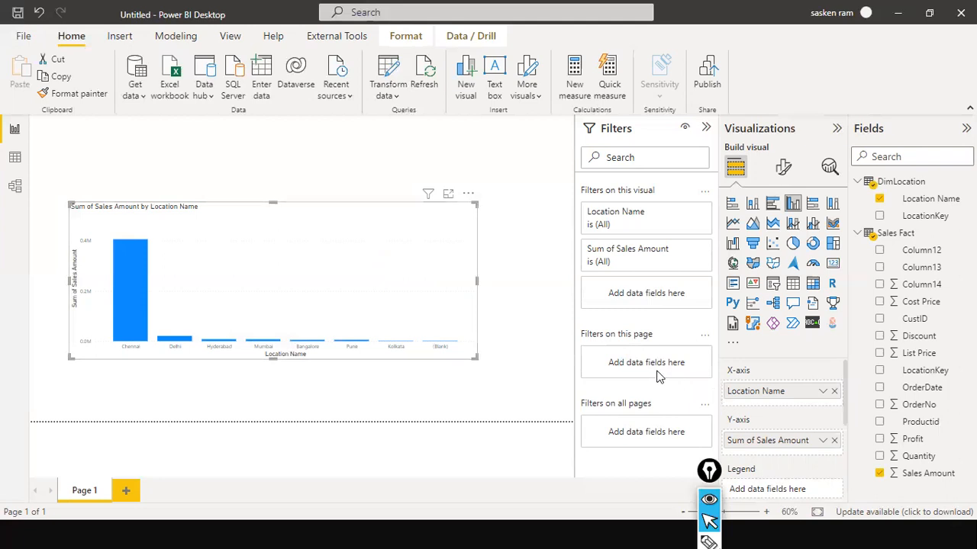
pyautogui.hotkey('ctrl', 'shift', '3')
pyautogui.moveTo(657, 372); pyautogui.dragTo(598, 373)
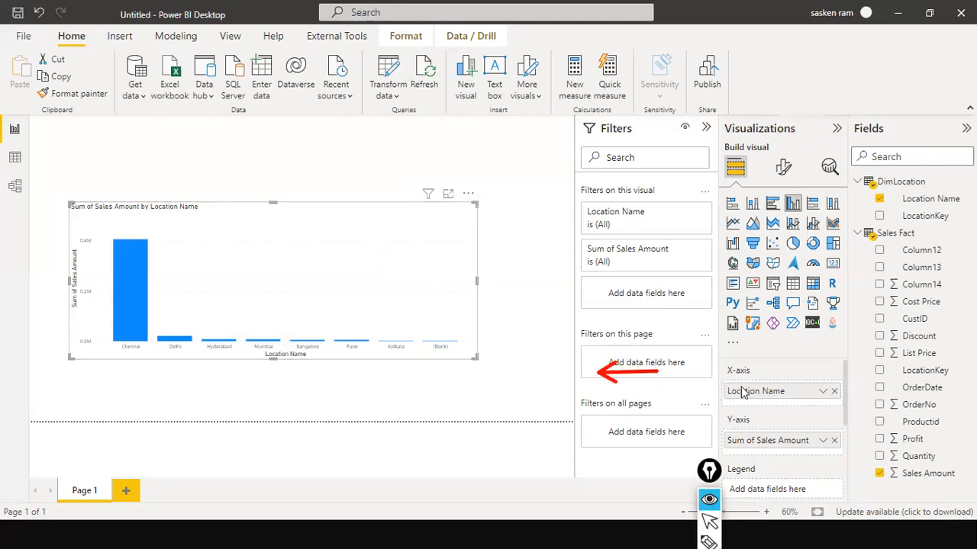
pyautogui.moveTo(734, 389)
pyautogui.mouseDown()
pyautogui.moveTo(536, 348)
pyautogui.moveTo(341, 359)
pyautogui.mouseUp()
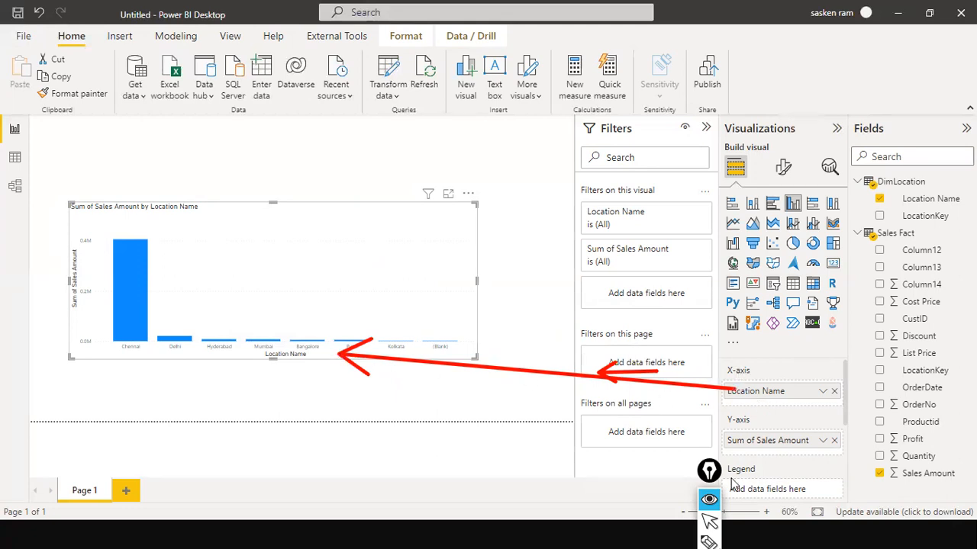
pyautogui.moveTo(724, 444)
pyautogui.mouseDown()
pyautogui.moveTo(145, 344)
pyautogui.moveTo(85, 304)
pyautogui.mouseUp()
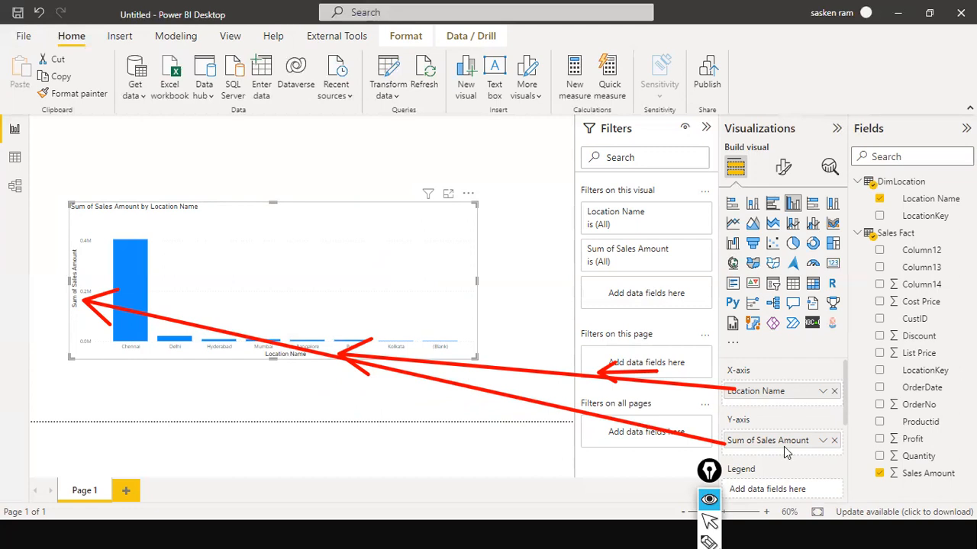
pyautogui.hotkey('ctrl', 'shift', '7')
pyautogui.hotkey('ctrl', 'shift', '2')
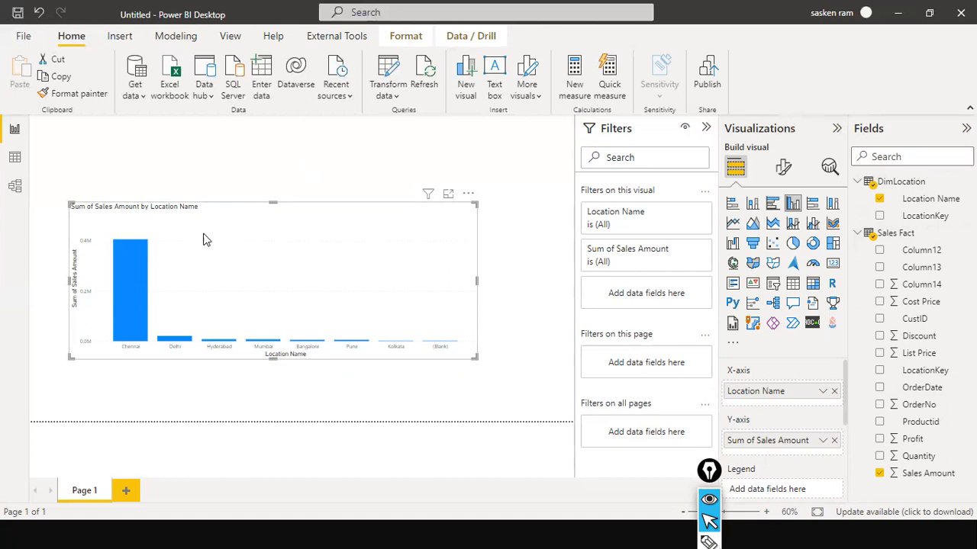
pyautogui.click(473, 318)
pyautogui.hotkey('ctrl', 'shift', '9')
pyautogui.moveTo(304, 494); pyautogui.dragTo(308, 374)
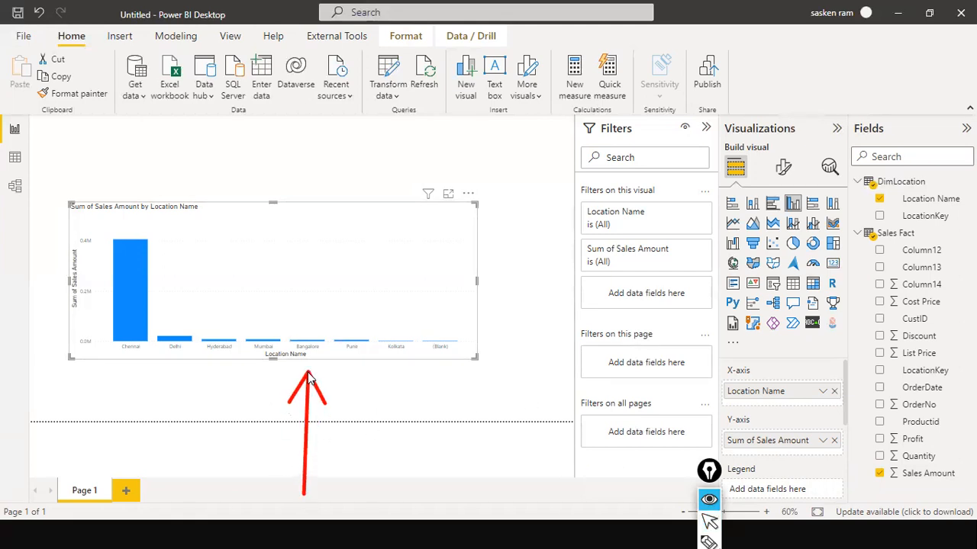
pyautogui.moveTo(3, 276); pyautogui.dragTo(67, 280)
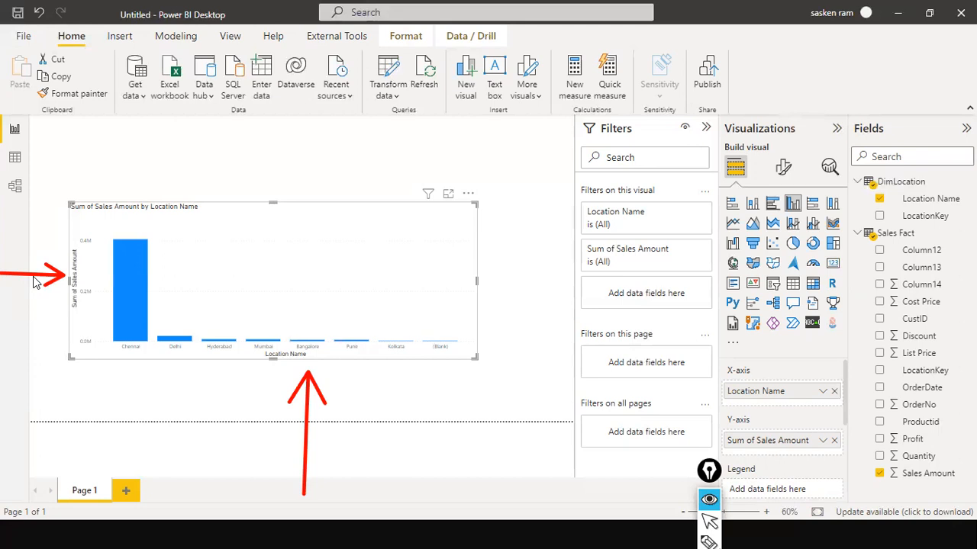
# Delete the relationship between Sales Fact and DimLocation in the model, confirm it, and return to the report page
pyautogui.hotkey('ctrl', 'shift', '2')
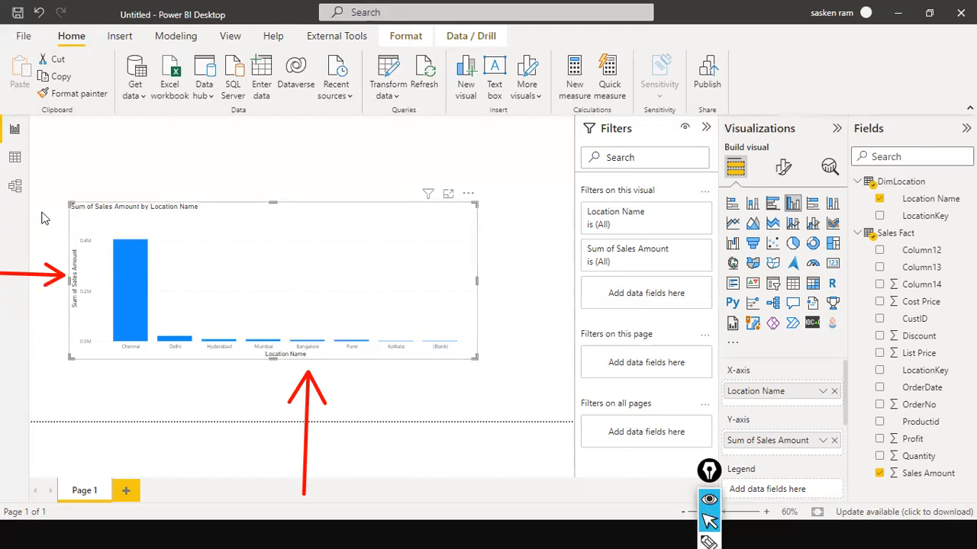
pyautogui.click(15, 186)
pyautogui.rightClick(323, 215)
pyautogui.click(338, 225)
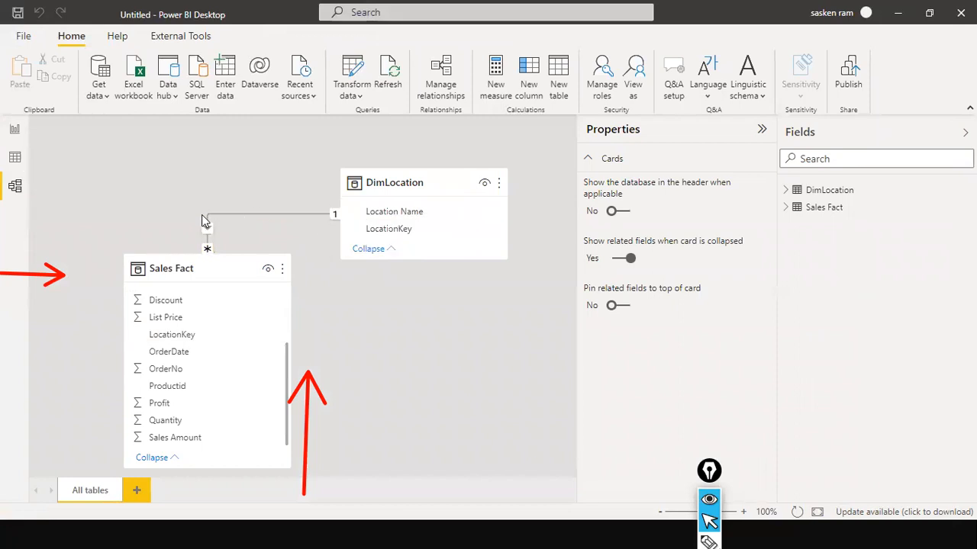
pyautogui.click(571, 295)
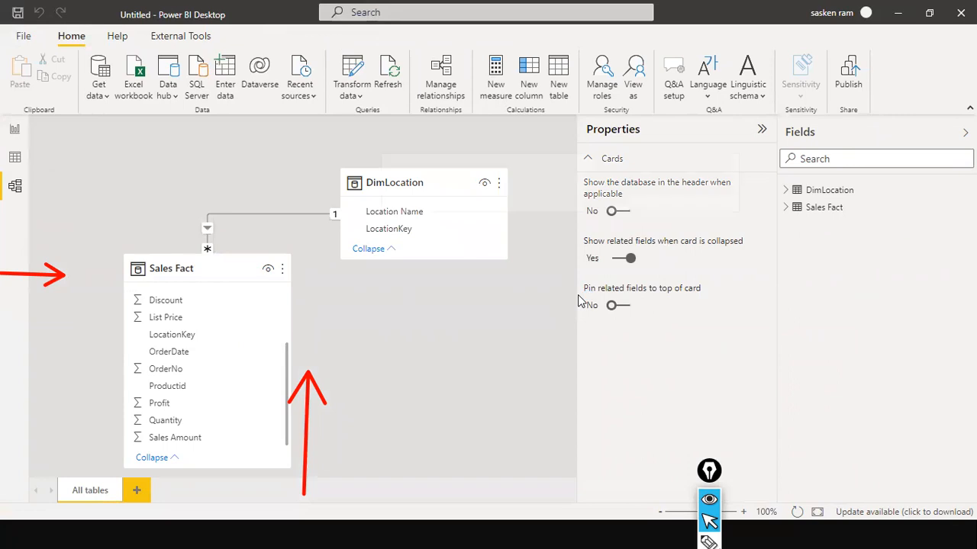
pyautogui.click(14, 129)
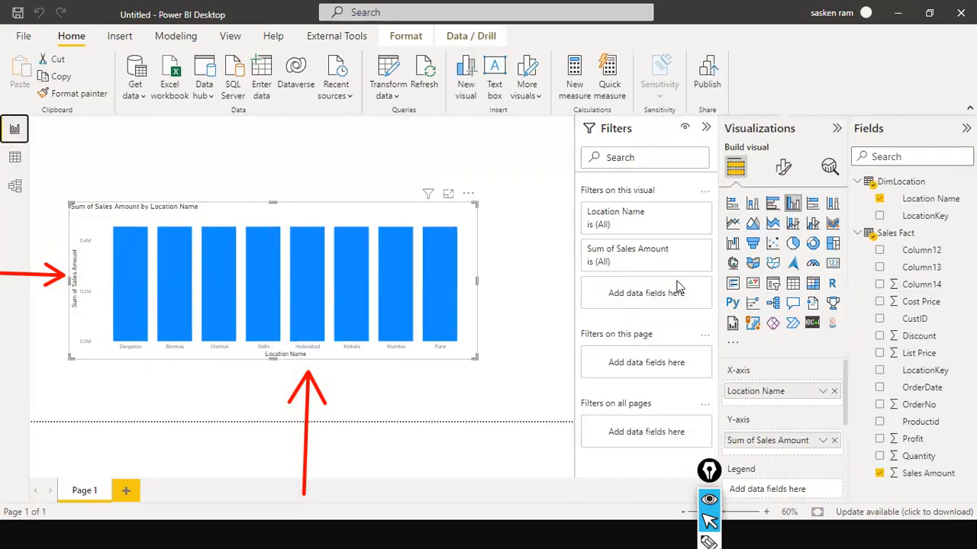
# Compare the Sales Amount by Location Name chart with the "Why Data model ?" slide and inspect the Hyderabad column
pyautogui.hotkey('alt', 'Tab')
pyautogui.hotkey('alt', 'Tab')
pyautogui.hotkey('alt', 'Tab')
pyautogui.hotkey('alt', 'Tab')
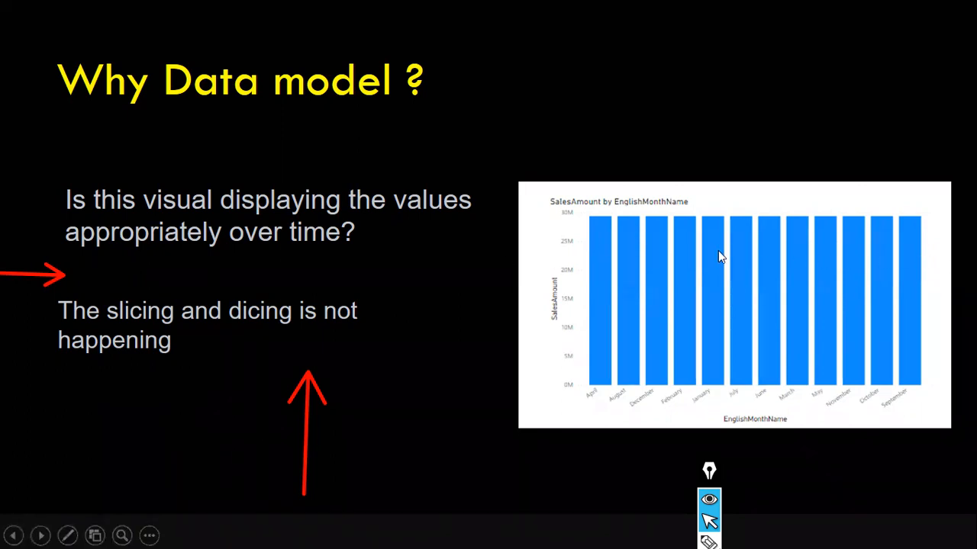
pyautogui.hotkey('alt', 'Tab')
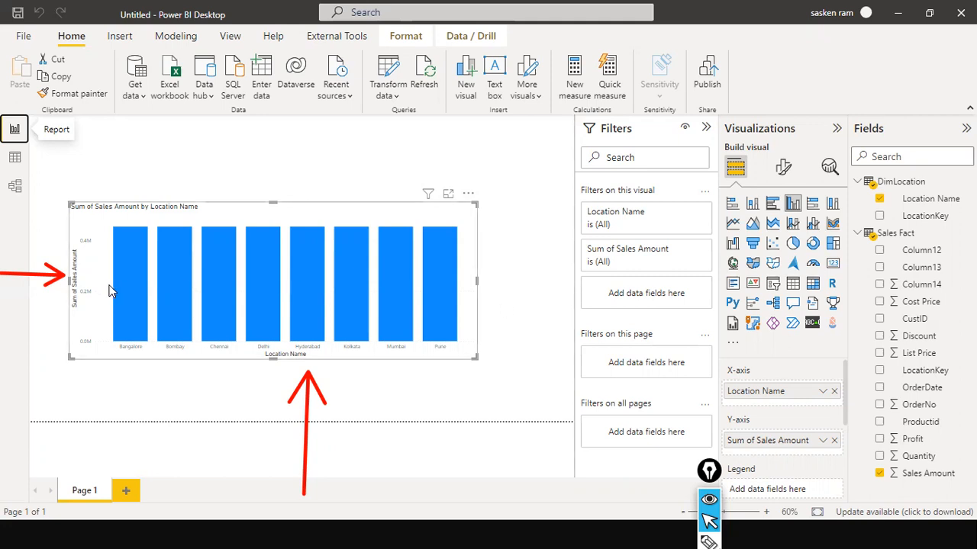
pyautogui.moveTo(116, 293)
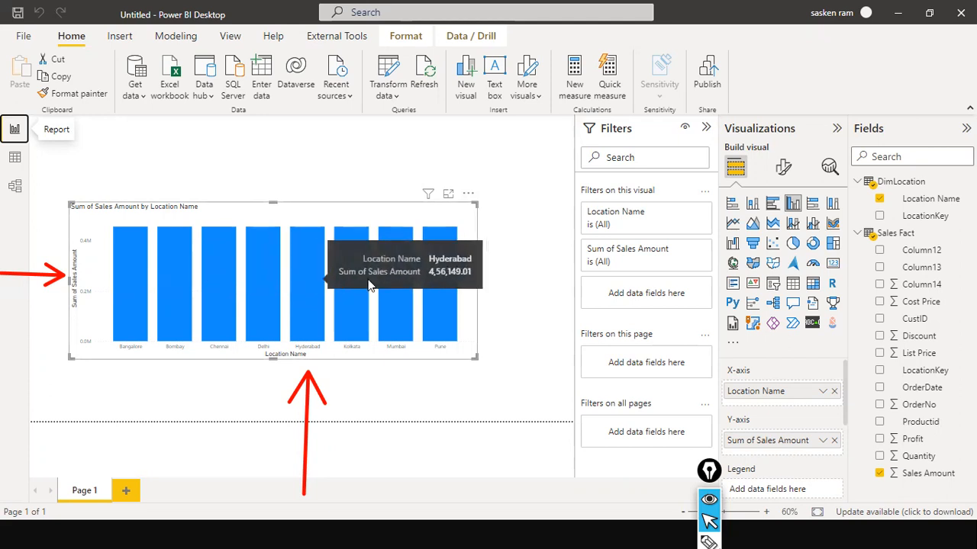
# Relate DimLocation to Sales Fact through LocationKey in the model and move the DimLocation table slightly
pyautogui.click(13, 194)
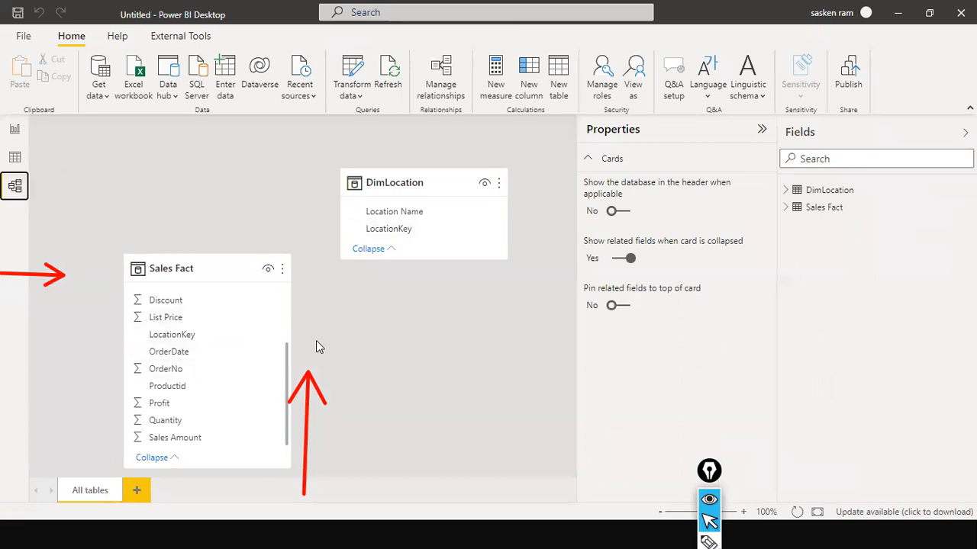
pyautogui.moveTo(374, 229)
pyautogui.mouseDown()
pyautogui.moveTo(331, 236)
pyautogui.moveTo(391, 231)
pyautogui.mouseUp()
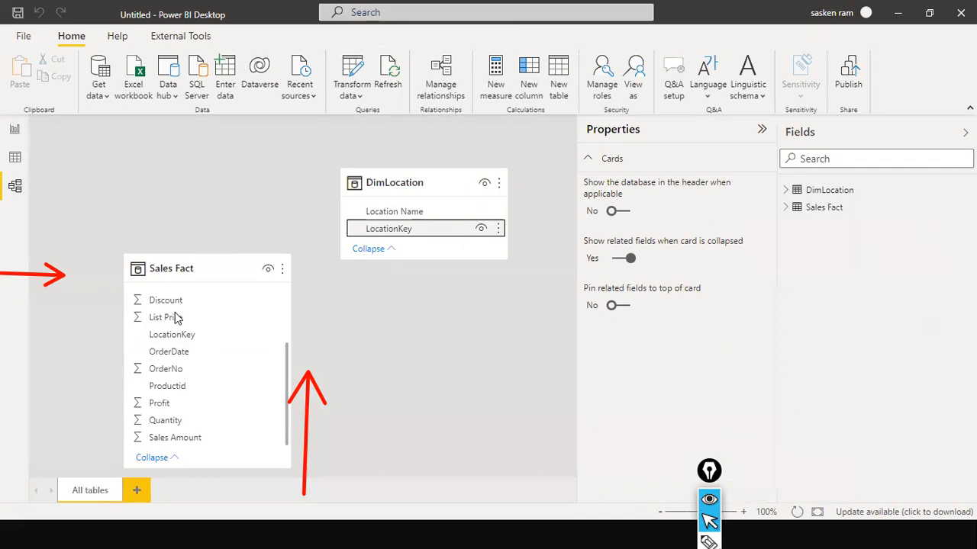
pyautogui.click(375, 230)
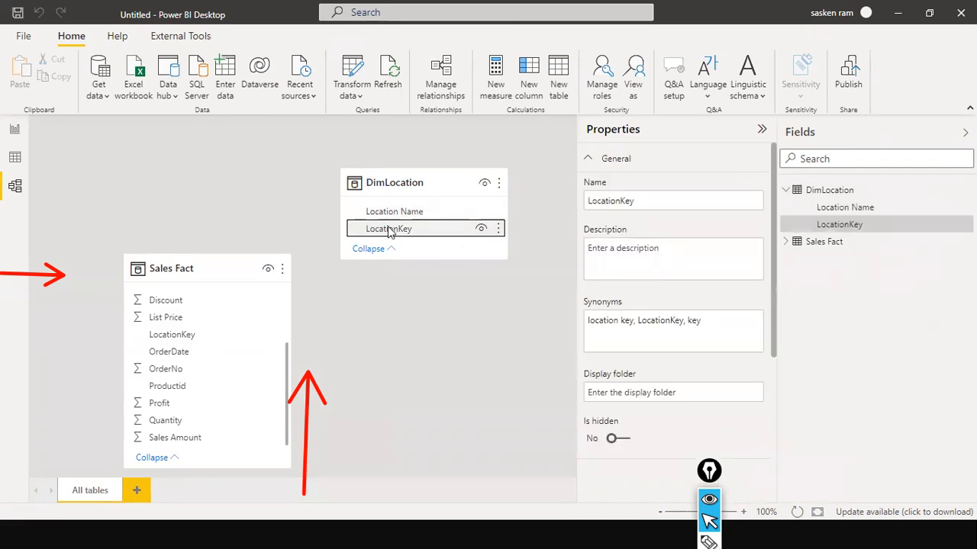
pyautogui.moveTo(390, 233); pyautogui.dragTo(219, 344)
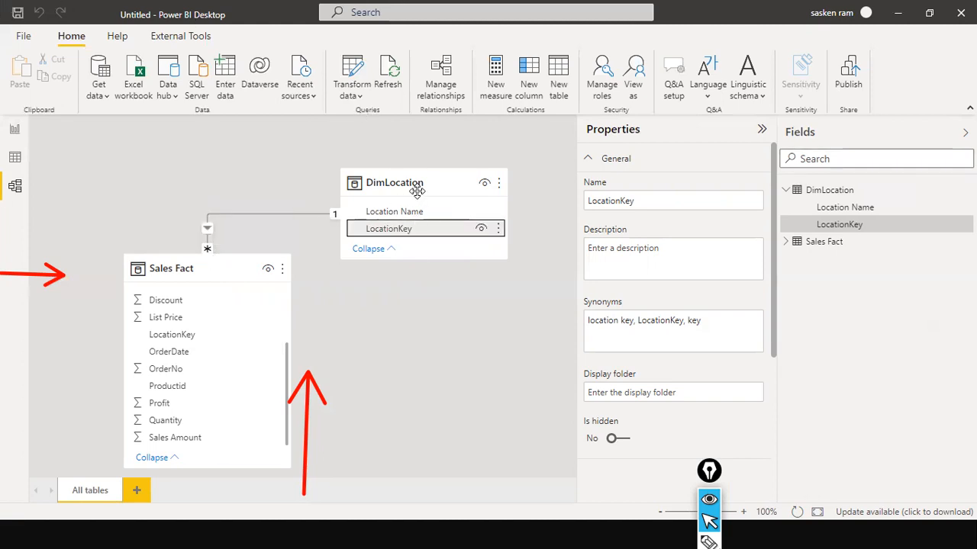
pyautogui.moveTo(414, 190); pyautogui.dragTo(421, 169)
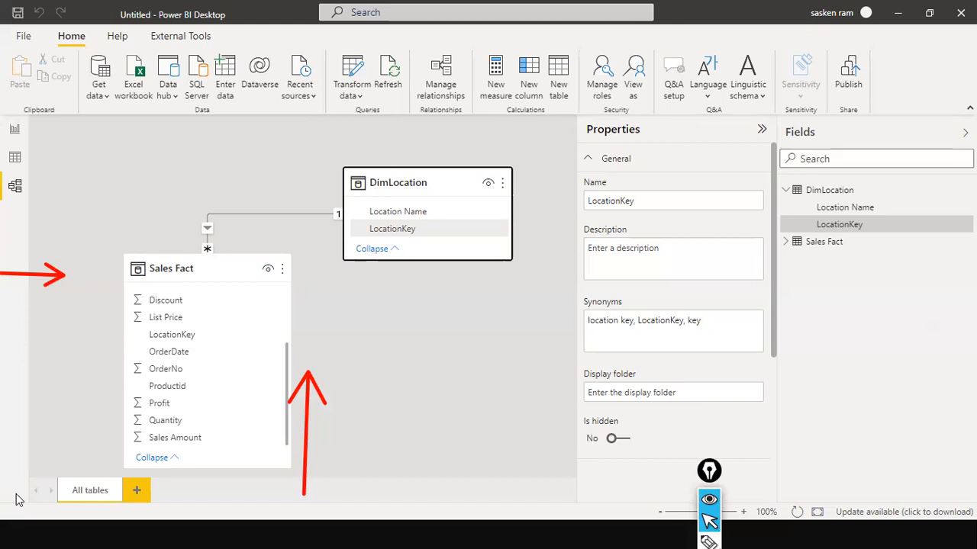
# Handwrite "Lookup table" and "master table" above DimLocation, underline Dim and tick the table name
pyautogui.hotkey('ctrl', 'shift', '3')
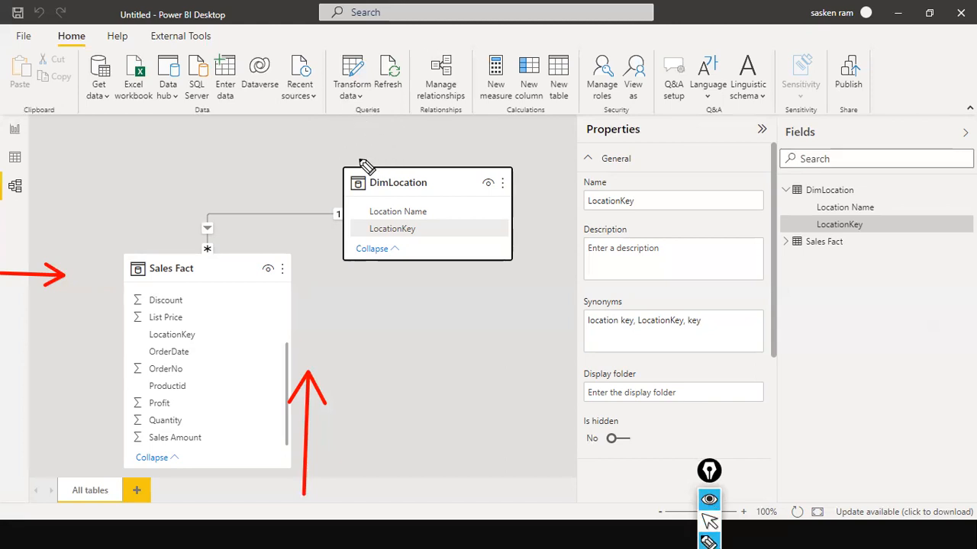
pyautogui.moveTo(297, 139)
pyautogui.mouseDown()
pyautogui.moveTo(350, 156)
pyautogui.moveTo(463, 141)
pyautogui.moveTo(487, 159)
pyautogui.mouseUp()
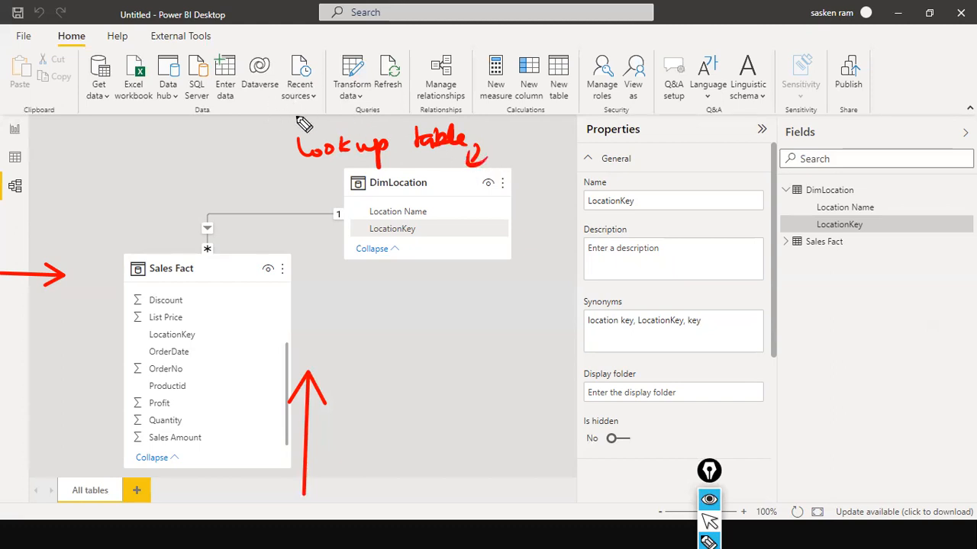
pyautogui.moveTo(301, 126); pyautogui.dragTo(412, 119)
pyautogui.moveTo(370, 191); pyautogui.dragTo(388, 191)
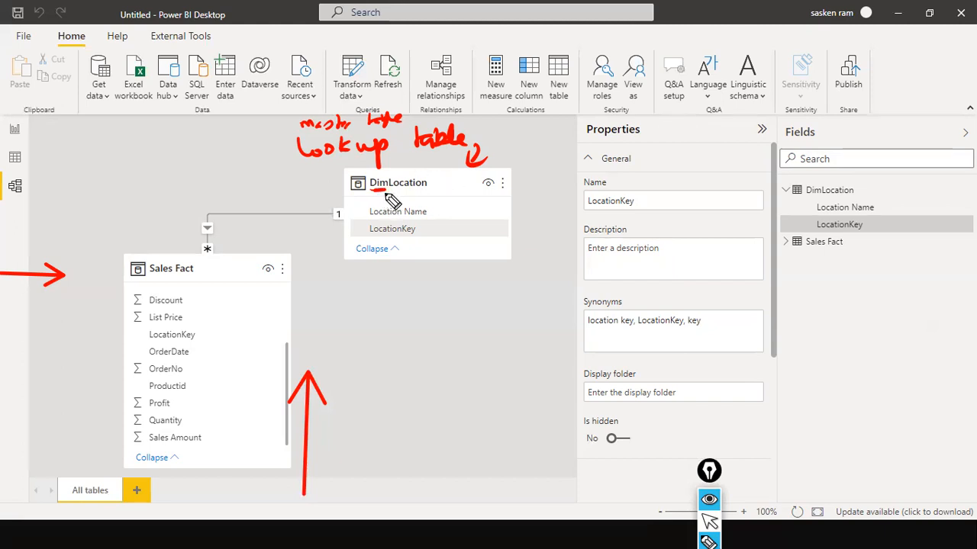
pyautogui.moveTo(433, 186); pyautogui.dragTo(458, 178)
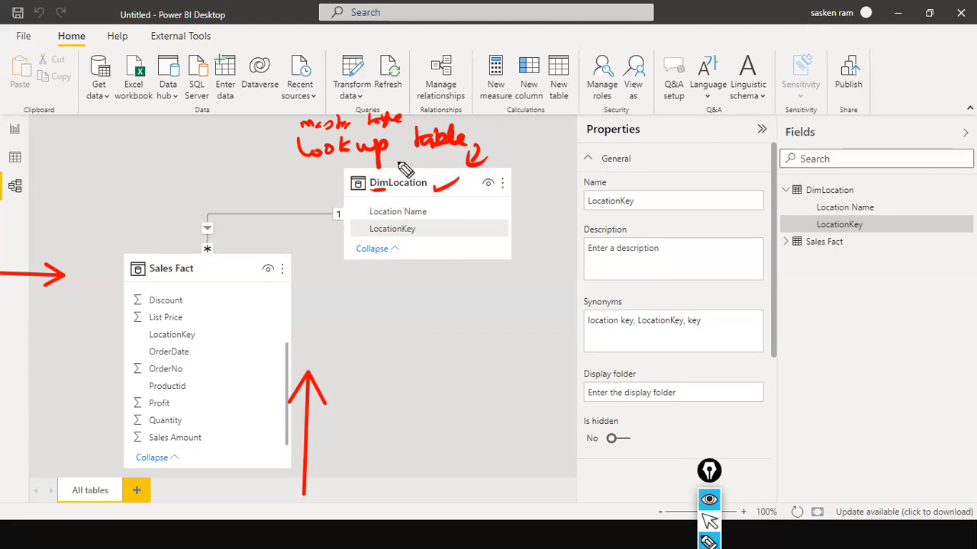
pyautogui.moveTo(932, 425); pyautogui.dragTo(975, 489)
pyautogui.click(709, 522)
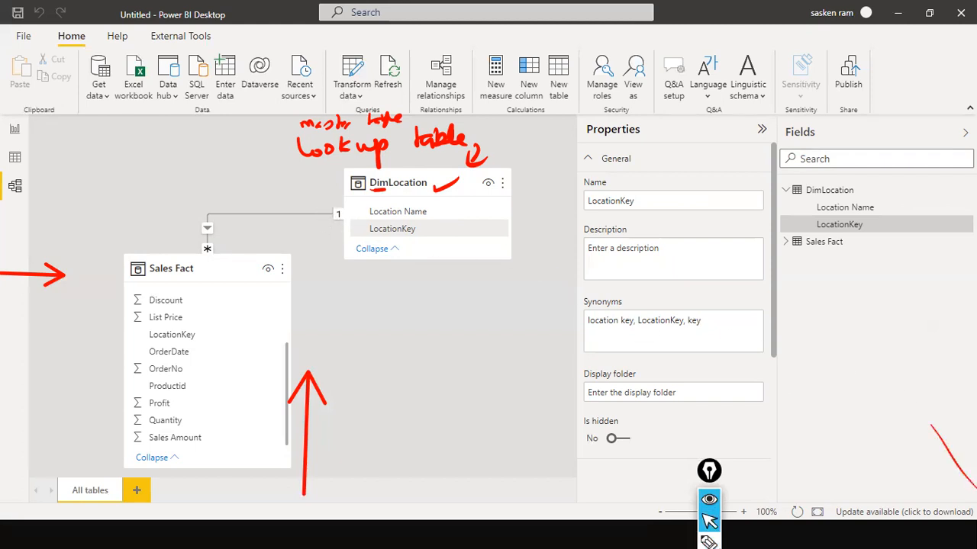
# Check the location chart on the report page, and switch to the PowerPoint slide show, advancing to the country and sales tables
pyautogui.click(15, 129)
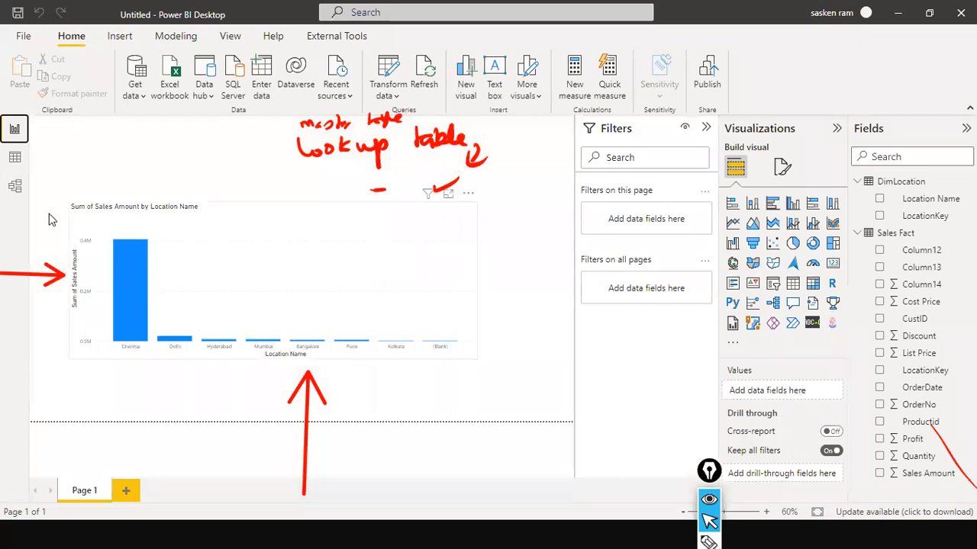
pyautogui.click(17, 189)
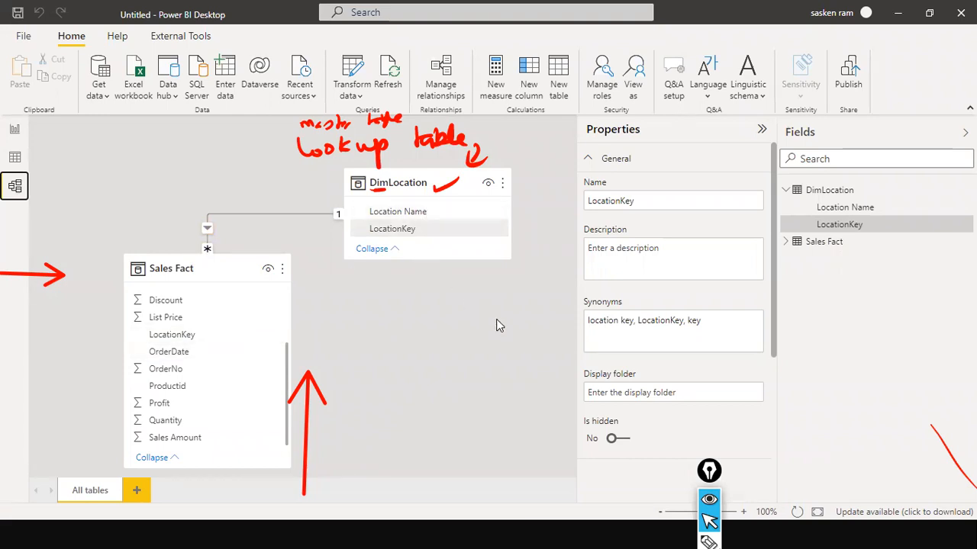
pyautogui.hotkey('alt', 'Tab')
pyautogui.hotkey('alt', 'Tab')
pyautogui.hotkey('alt', 'Tab')
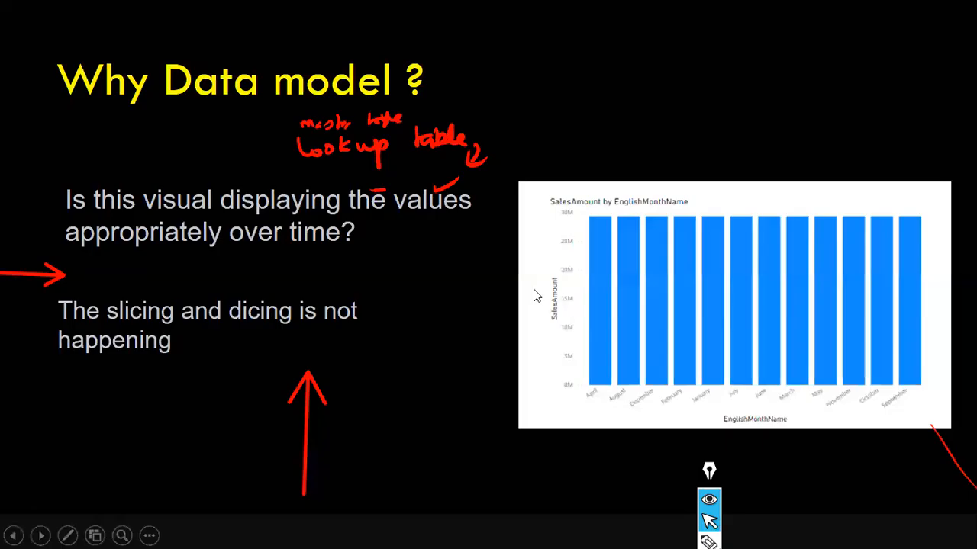
pyautogui.click(525, 300)
pyautogui.click(524, 304)
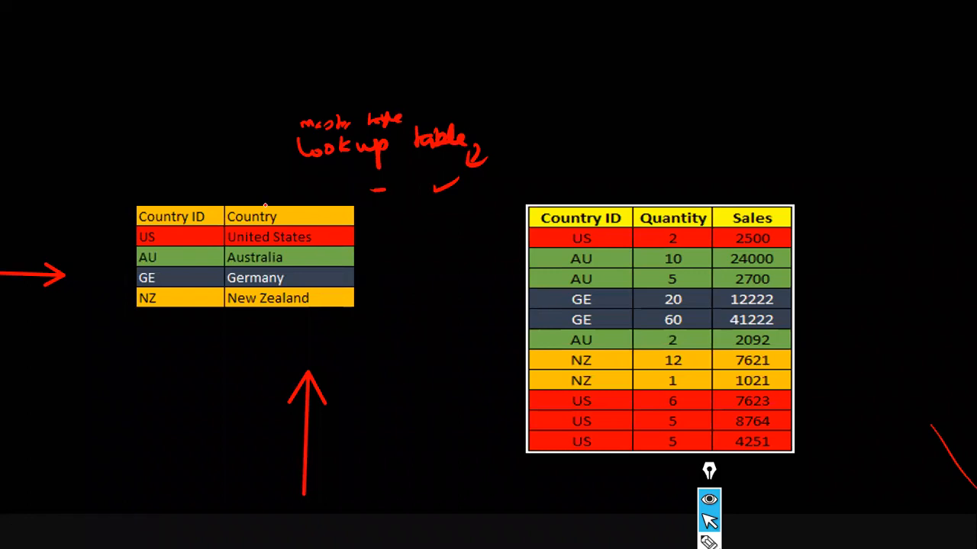
# Label the country table "DimCountry" with an arrow and the sales table "SalesFact", underlining both names
pyautogui.moveTo(179, 134); pyautogui.dragTo(171, 184)
pyautogui.moveTo(160, 174); pyautogui.dragTo(181, 177)
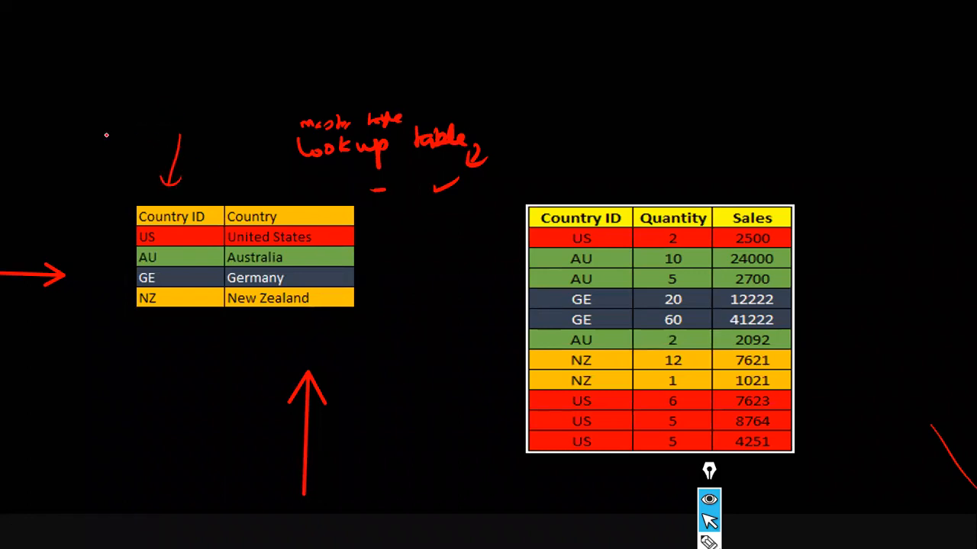
pyautogui.moveTo(97, 128)
pyautogui.mouseDown()
pyautogui.moveTo(126, 135)
pyautogui.moveTo(187, 109)
pyautogui.moveTo(209, 127)
pyautogui.mouseUp()
pyautogui.moveTo(94, 158); pyautogui.dragTo(219, 121)
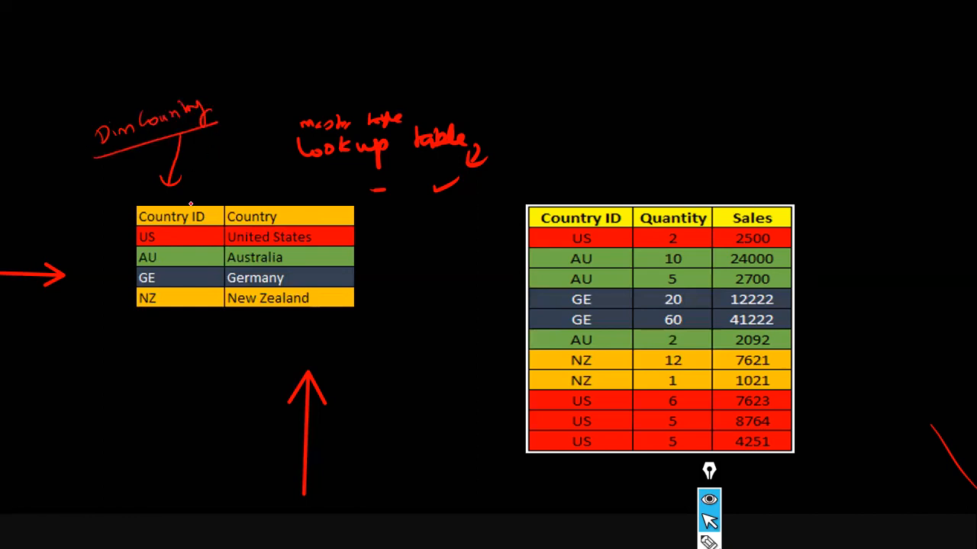
pyautogui.moveTo(631, 145); pyautogui.dragTo(737, 139)
pyautogui.moveTo(666, 150); pyautogui.dragTo(678, 155)
pyautogui.moveTo(629, 161); pyautogui.dragTo(732, 159)
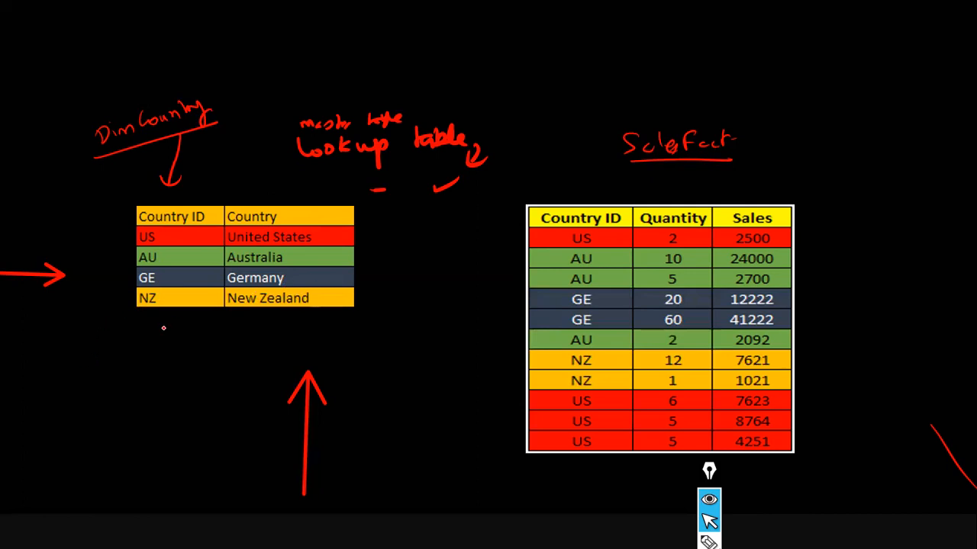
# Handwrite a country name and Total Sales layout with Australia below DimCountry, and mark the Country and Sales columns
pyautogui.moveTo(89, 358); pyautogui.dragTo(164, 371)
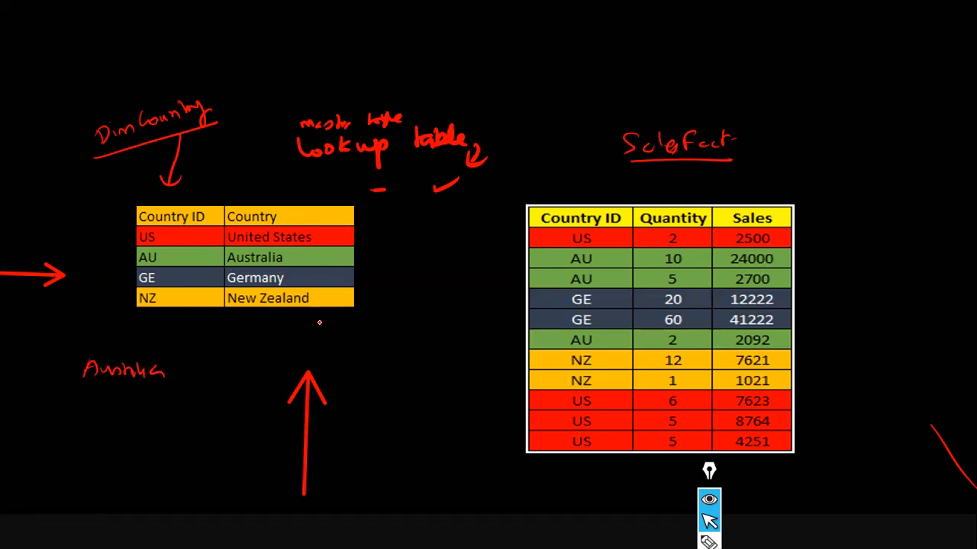
pyautogui.moveTo(220, 344)
pyautogui.mouseDown()
pyautogui.moveTo(222, 352)
pyautogui.moveTo(296, 342)
pyautogui.moveTo(298, 353)
pyautogui.mouseUp()
pyautogui.moveTo(236, 354); pyautogui.dragTo(296, 348)
pyautogui.moveTo(104, 336); pyautogui.dragTo(98, 344)
pyautogui.moveTo(115, 339); pyautogui.dragTo(177, 347)
pyautogui.moveTo(272, 177); pyautogui.dragTo(276, 203)
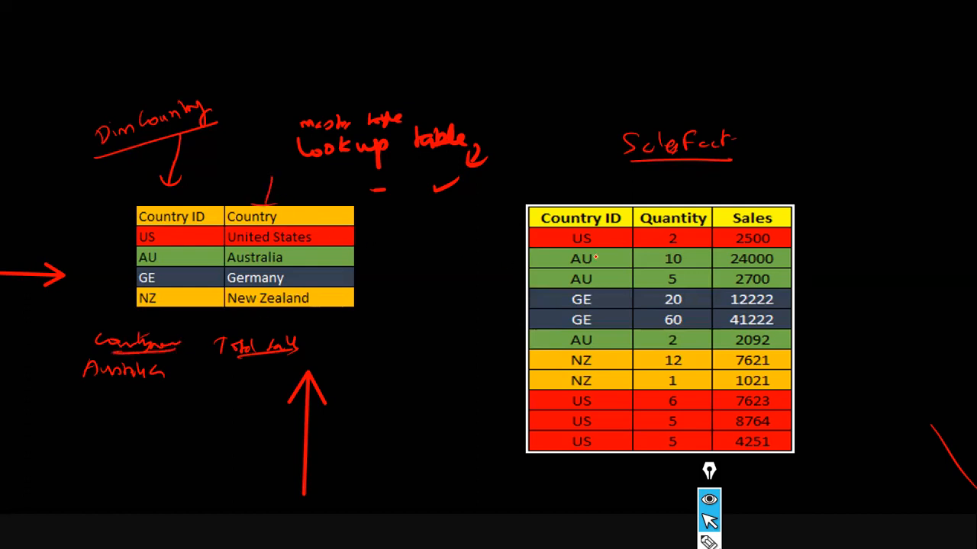
pyautogui.moveTo(795, 187); pyautogui.dragTo(792, 198)
# Circle Country ID in both tables, connect them with a curve and mark the ends 1 and m
pyautogui.moveTo(212, 204)
pyautogui.mouseDown()
pyautogui.moveTo(182, 183)
pyautogui.moveTo(207, 189)
pyautogui.mouseUp()
pyautogui.moveTo(631, 211)
pyautogui.mouseDown()
pyautogui.moveTo(500, 201)
pyautogui.moveTo(601, 229)
pyautogui.mouseUp()
pyautogui.moveTo(204, 187)
pyautogui.mouseDown()
pyautogui.moveTo(330, 168)
pyautogui.moveTo(513, 210)
pyautogui.mouseUp()
pyautogui.moveTo(200, 188); pyautogui.dragTo(188, 197)
pyautogui.moveTo(363, 214); pyautogui.dragTo(365, 229)
pyautogui.moveTo(489, 234)
pyautogui.mouseDown()
pyautogui.moveTo(487, 244)
pyautogui.moveTo(512, 246)
pyautogui.mouseUp()
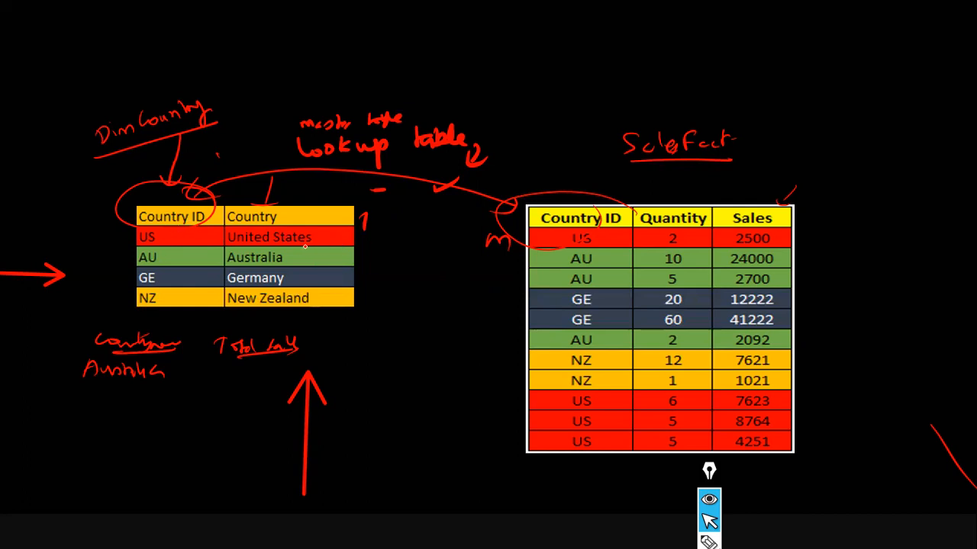
# Mark US in DimCountry, write "Sum ( )" beside SalesFact and bracket the US rows' sales and quantity values
pyautogui.moveTo(98, 213); pyautogui.dragTo(127, 239)
pyautogui.moveTo(145, 228)
pyautogui.mouseDown()
pyautogui.moveTo(131, 251)
pyautogui.moveTo(165, 239)
pyautogui.mouseUp()
pyautogui.moveTo(838, 184); pyautogui.dragTo(902, 202)
pyautogui.moveTo(921, 195); pyautogui.dragTo(916, 204)
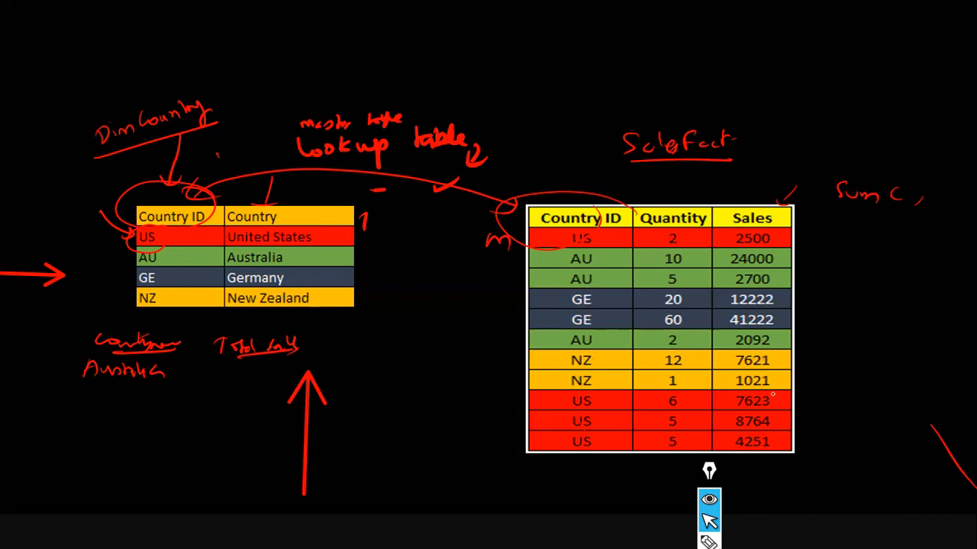
pyautogui.moveTo(742, 390); pyautogui.dragTo(777, 389)
pyautogui.moveTo(744, 222)
pyautogui.mouseDown()
pyautogui.moveTo(763, 214)
pyautogui.moveTo(777, 226)
pyautogui.mouseUp()
pyautogui.moveTo(649, 389)
pyautogui.mouseDown()
pyautogui.moveTo(670, 454)
pyautogui.moveTo(683, 391)
pyautogui.mouseUp()
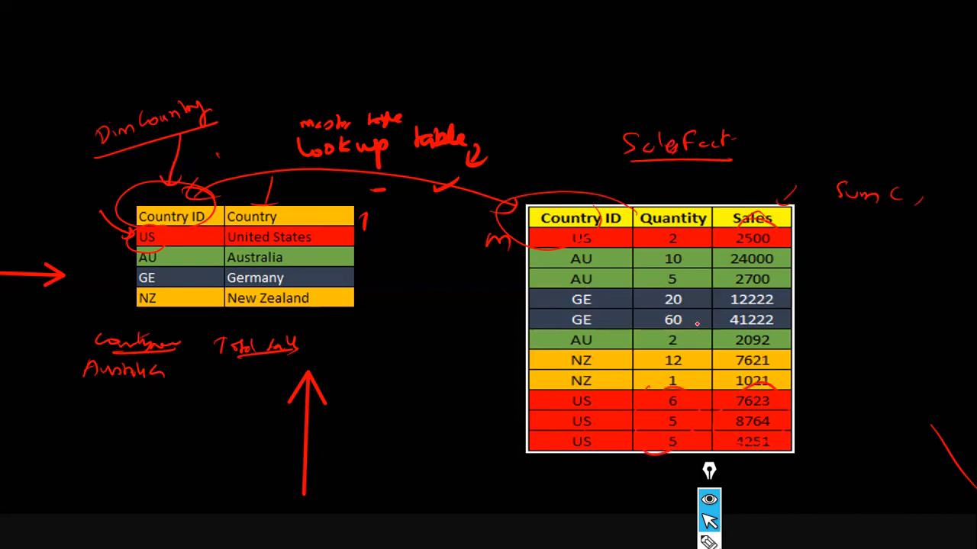
pyautogui.moveTo(676, 222); pyautogui.dragTo(688, 216)
# Write the US sales result as "US → 22..." in the space between the two tables
pyautogui.moveTo(367, 402)
pyautogui.mouseDown()
pyautogui.moveTo(371, 409)
pyautogui.moveTo(386, 396)
pyautogui.moveTo(388, 417)
pyautogui.mouseUp()
pyautogui.moveTo(399, 410); pyautogui.dragTo(420, 412)
pyautogui.moveTo(420, 411); pyautogui.dragTo(414, 420)
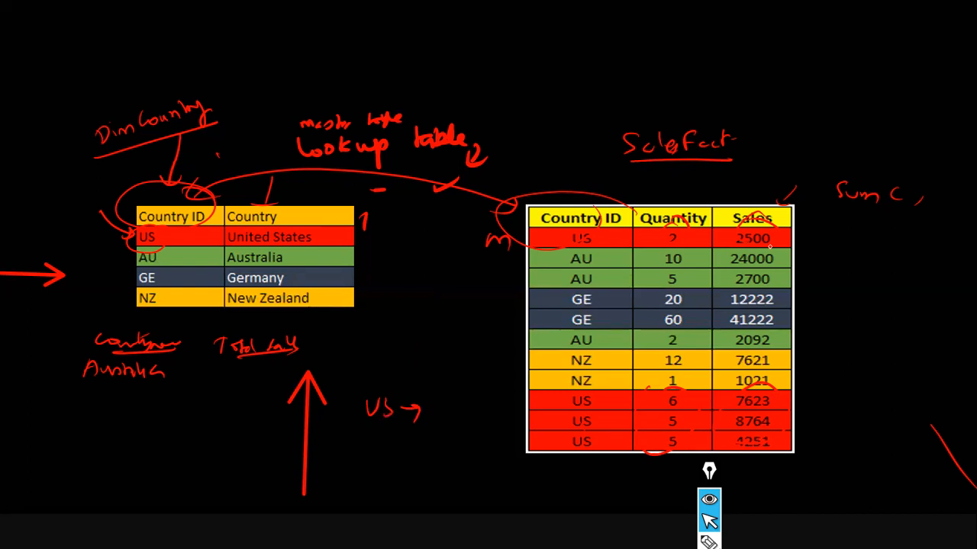
pyautogui.moveTo(427, 402); pyautogui.dragTo(457, 415)
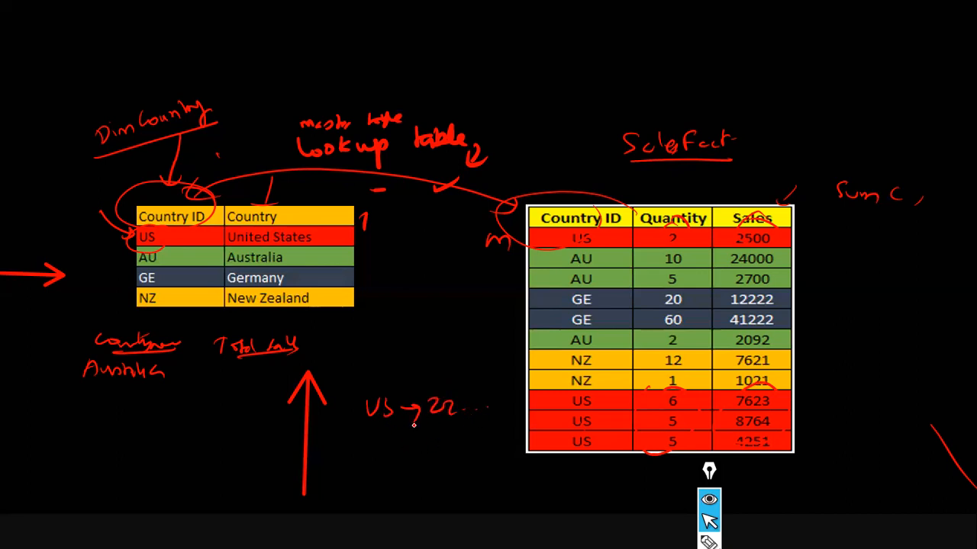
# Write "AU →" below the US result, point an arrow at AU in DimCountry and circle the AU sales values
pyautogui.moveTo(367, 449); pyautogui.dragTo(423, 450)
pyautogui.moveTo(89, 247); pyautogui.dragTo(133, 259)
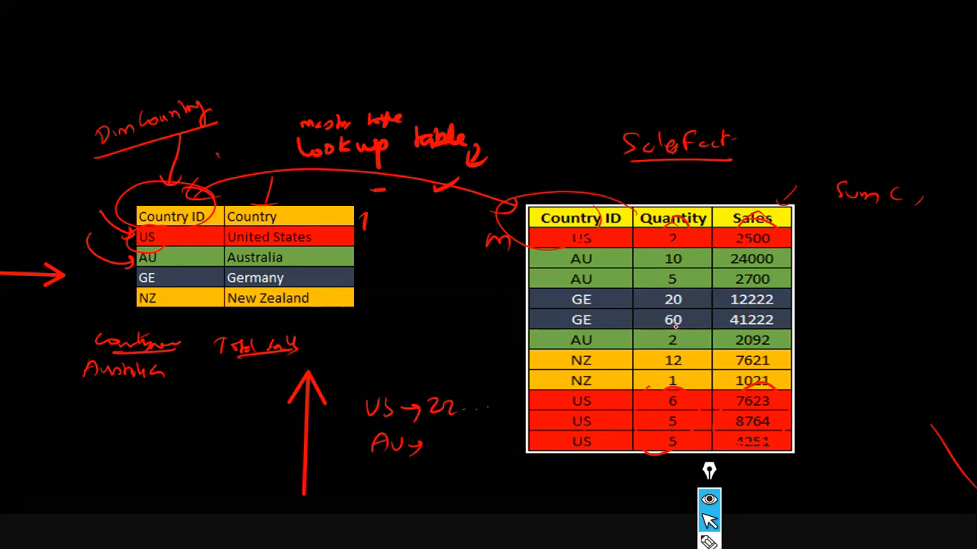
pyautogui.moveTo(788, 259)
pyautogui.mouseDown()
pyautogui.moveTo(776, 250)
pyautogui.moveTo(791, 268)
pyautogui.mouseUp()
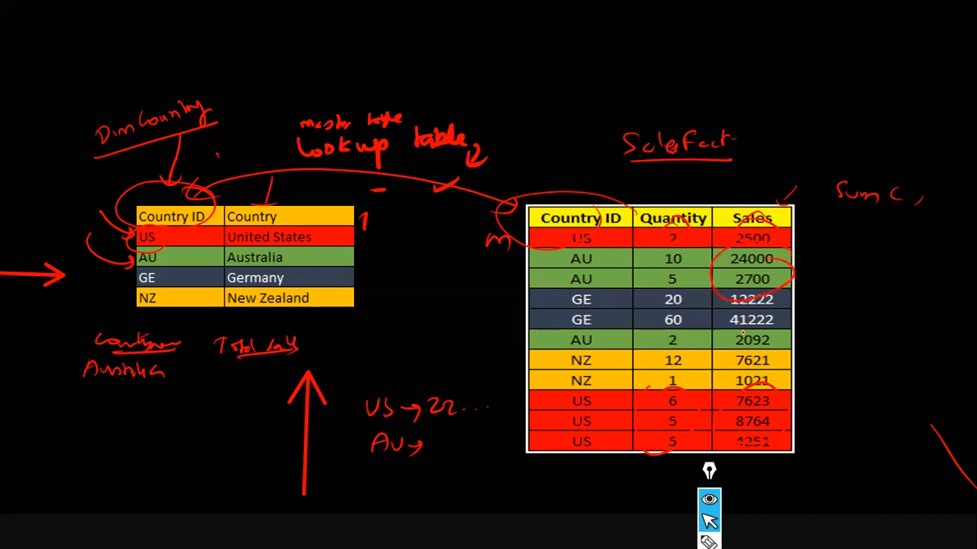
pyautogui.moveTo(769, 336); pyautogui.dragTo(764, 335)
# Draw lines connecting Australia and Germany in DimCountry to their AU and GE rows in SalesFact
pyautogui.moveTo(322, 254)
pyautogui.mouseDown()
pyautogui.moveTo(424, 277)
pyautogui.moveTo(500, 268)
pyautogui.moveTo(489, 279)
pyautogui.moveTo(523, 293)
pyautogui.mouseUp()
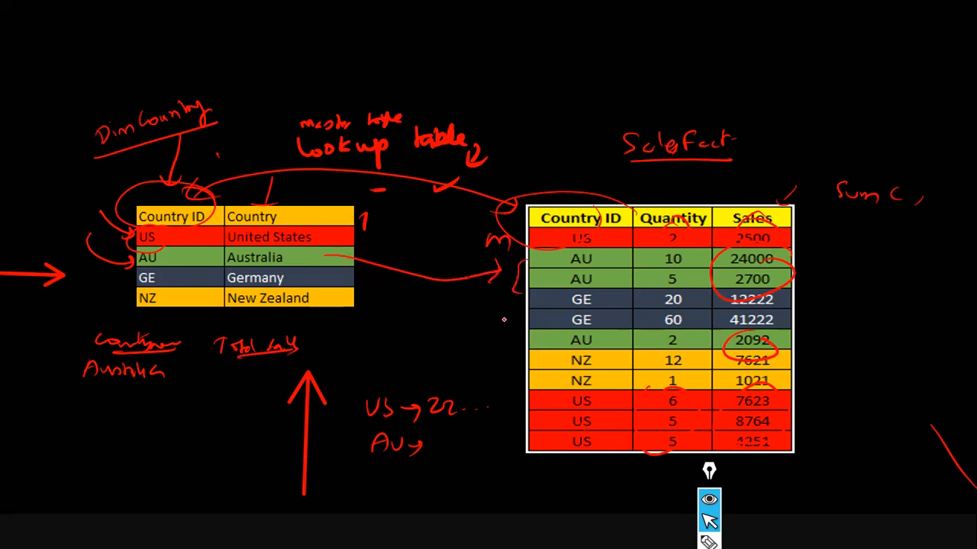
pyautogui.moveTo(516, 337); pyautogui.dragTo(433, 272)
pyautogui.moveTo(306, 279); pyautogui.dragTo(548, 301)
pyautogui.moveTo(316, 278); pyautogui.dragTo(562, 328)
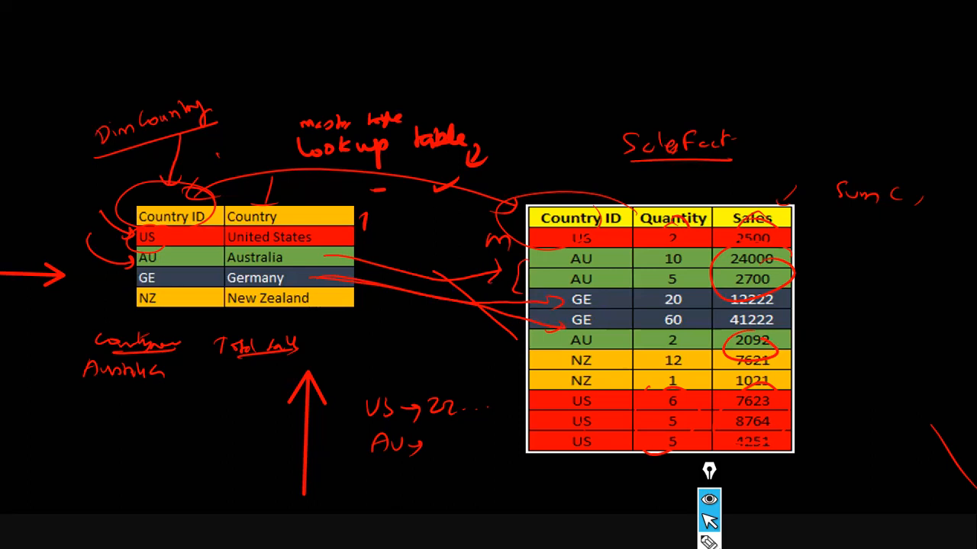
# Clear the screen-pen annotations over the slide and switch to the report page in Power BI Desktop
pyautogui.hotkey('ctrl', 'z')
pyautogui.hotkey('alt', 'Tab')
pyautogui.hotkey('ctrl', 'shift', 'Escape')
pyautogui.hotkey('alt', 'Tab')
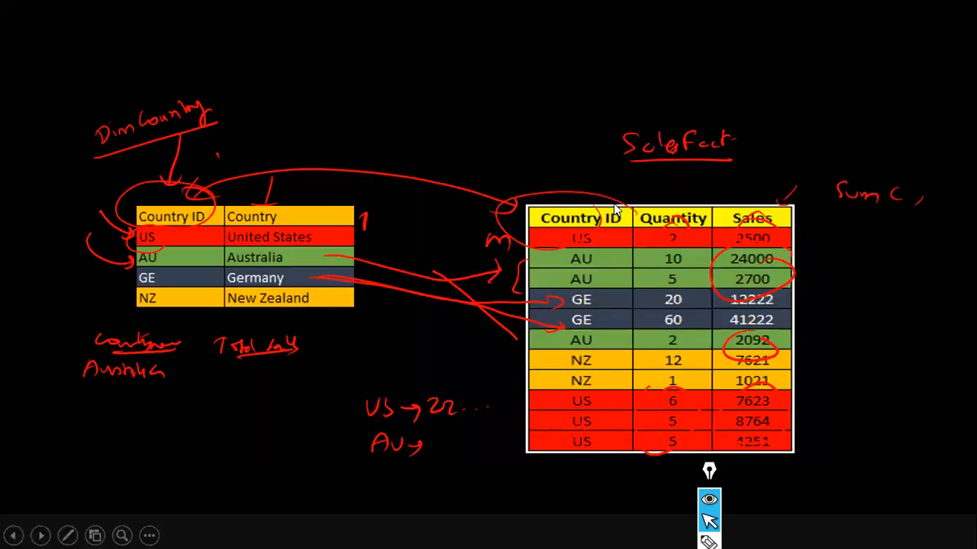
pyautogui.hotkey('alt', 'Tab')
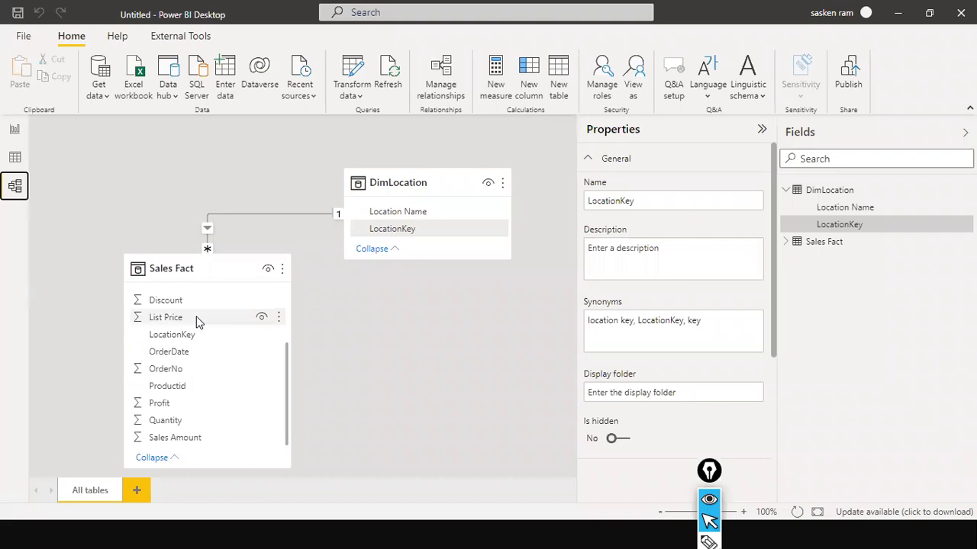
pyautogui.click(13, 129)
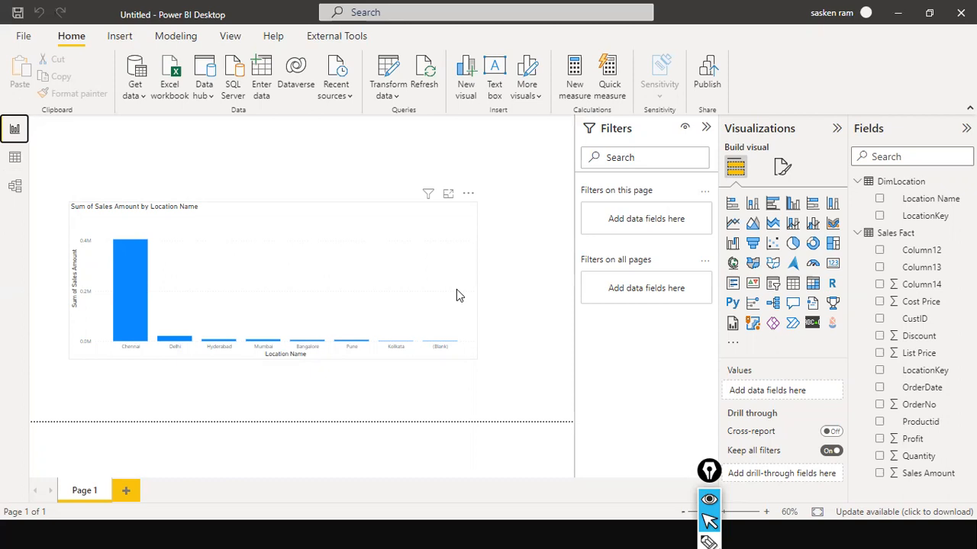
# Switch to the PowerPoint slide show and advance to the Star Schema slide
pyautogui.hotkey('alt', 'Tab')
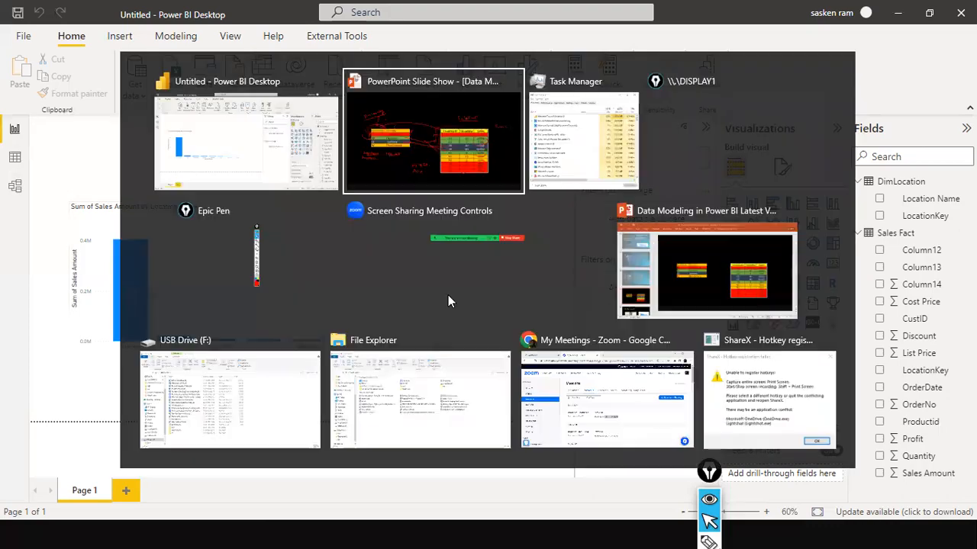
pyautogui.press('Right')
pyautogui.press('Right')
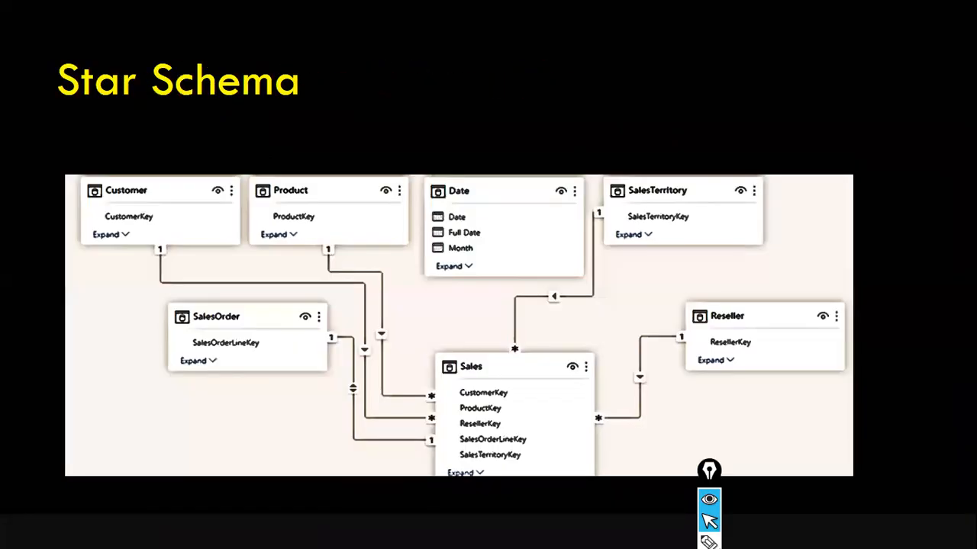